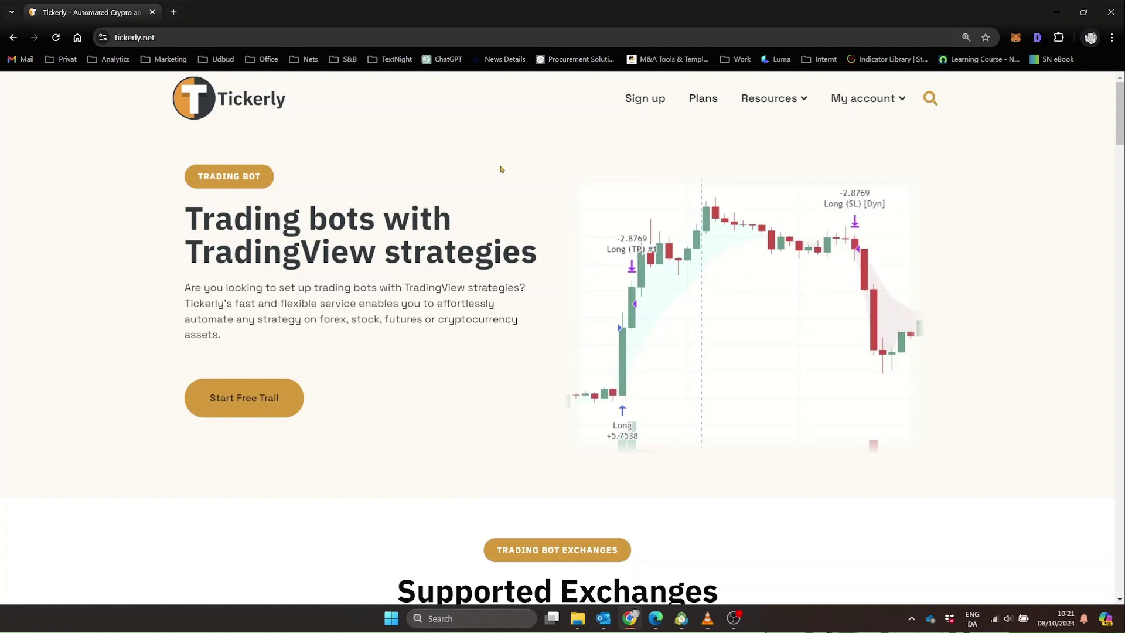
Step: Add a MetaTrader 5 exchange account named 'new connection' to Tickerly's My Exchanges and scroll to its details
mouse_move(868, 102)
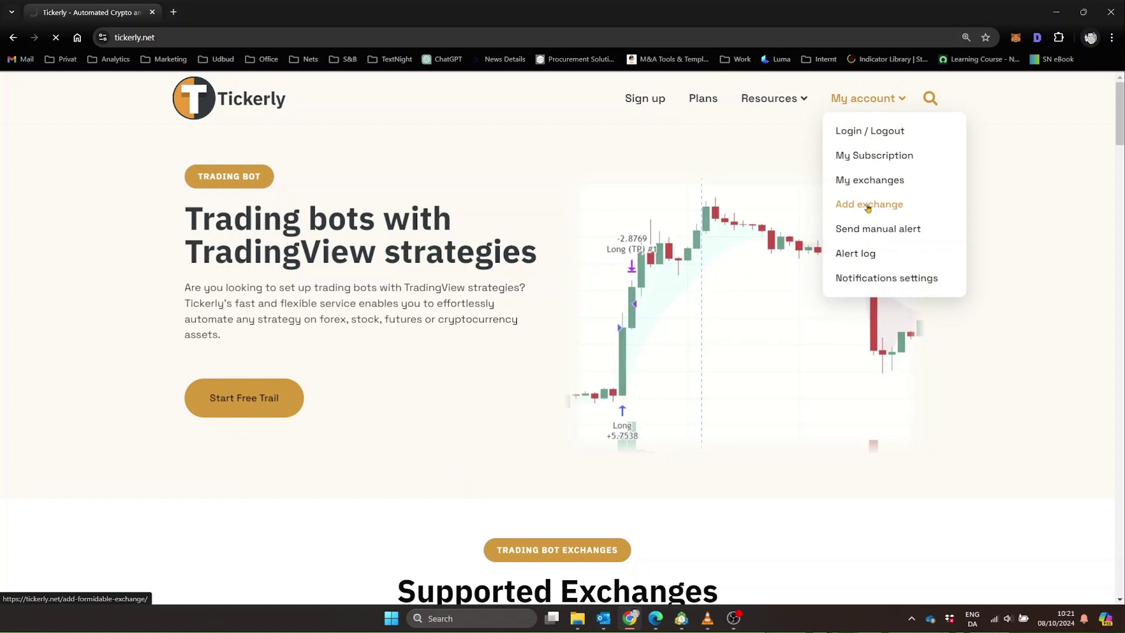
click(178, 355)
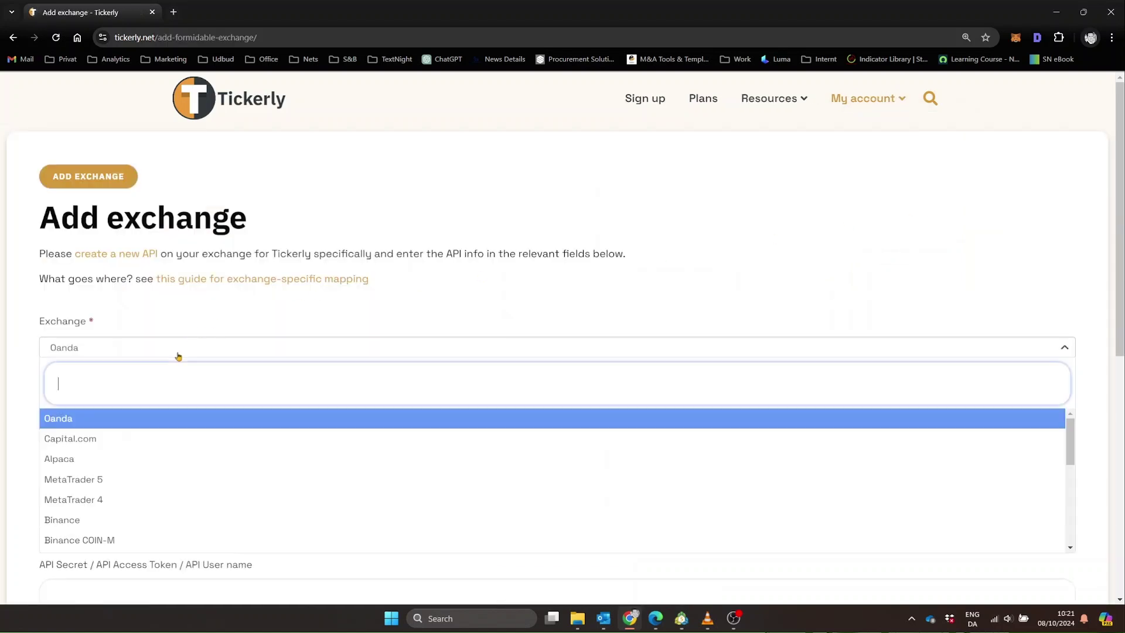
click(162, 479)
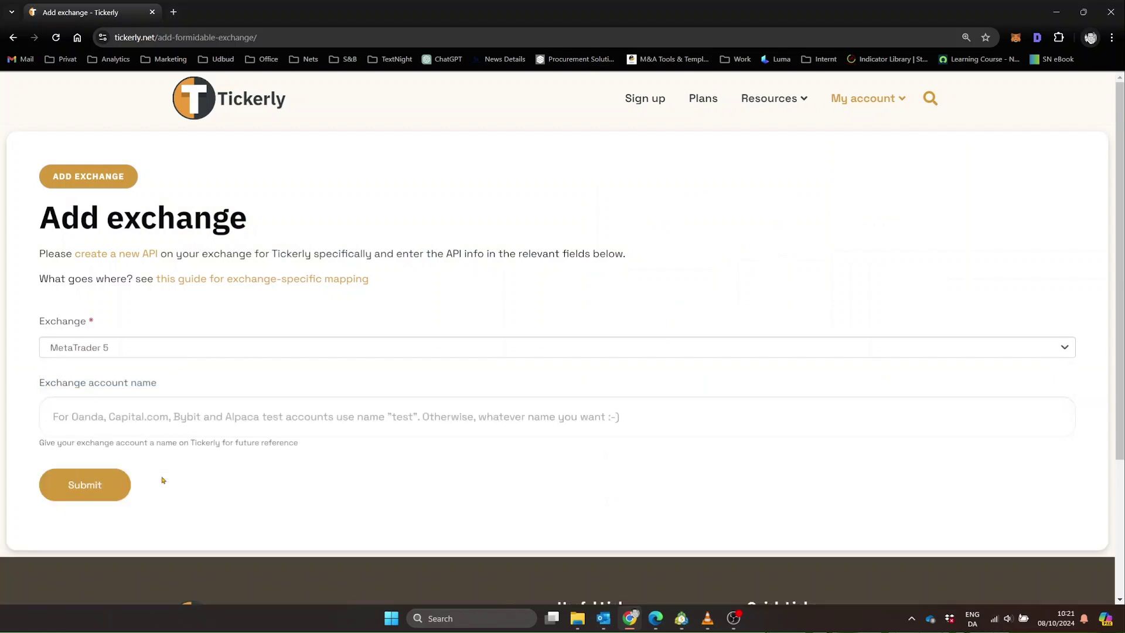
click(177, 422)
text(new connection)
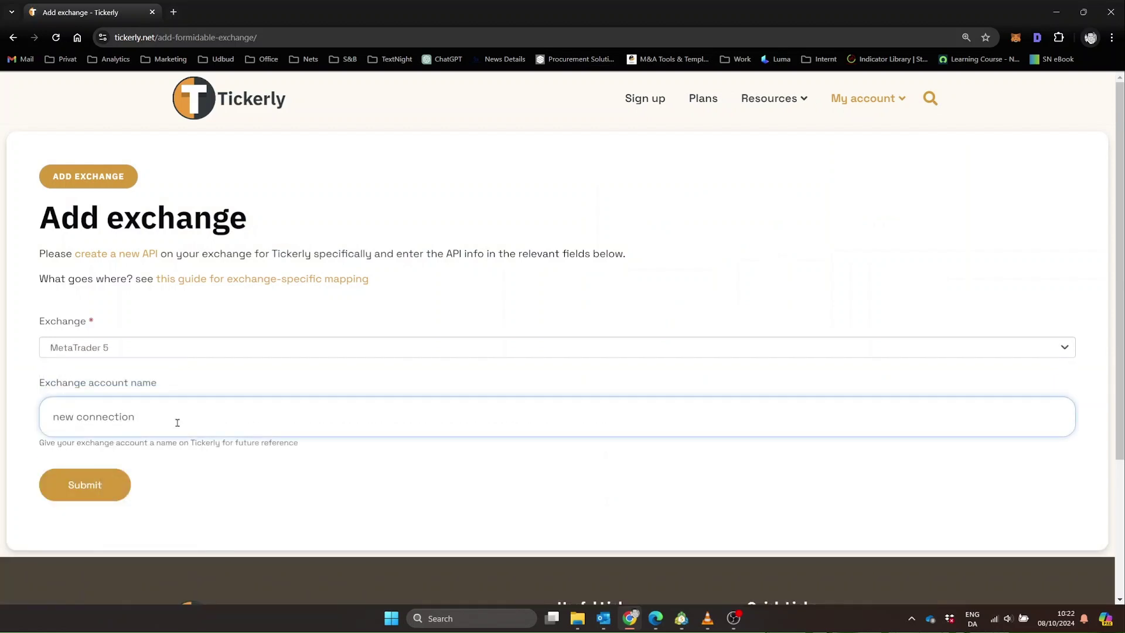
click(102, 483)
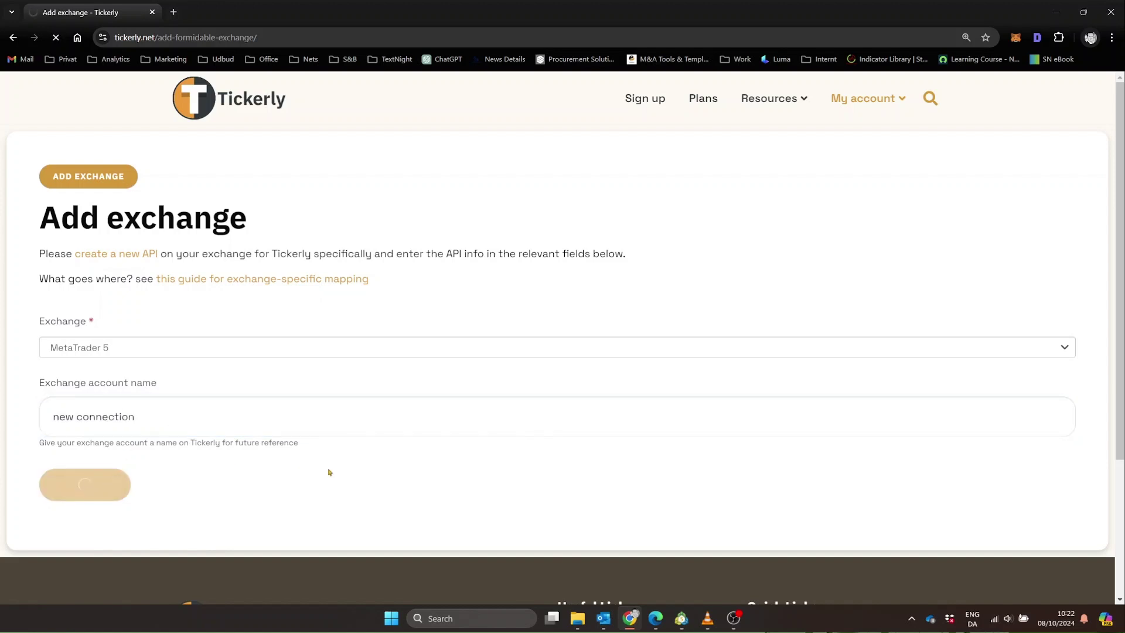
scroll(469, 437, down, 1)
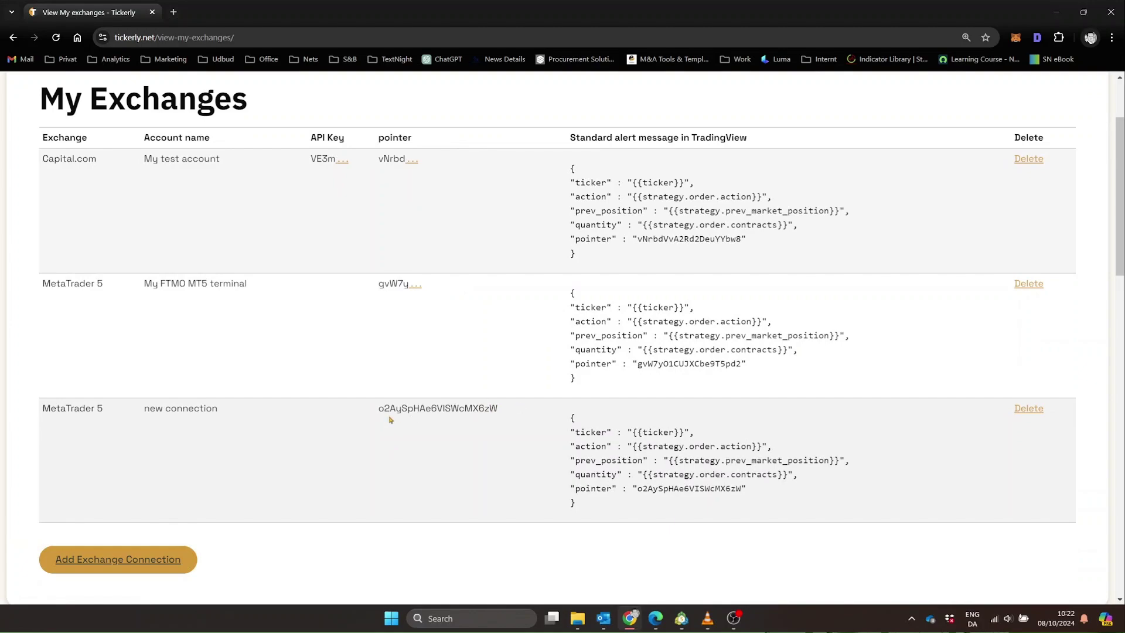
Step: Search the MT5 Market for 'tickerly' and download the free Tickerly TV Connector expert advisor
key(alt+Tab)
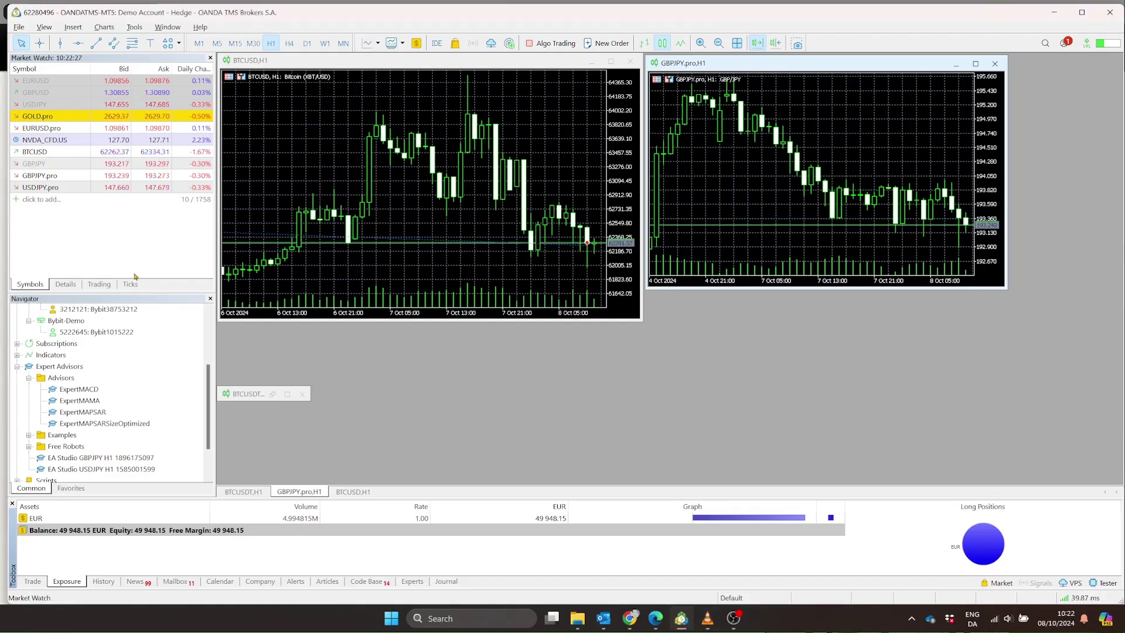
right_click(76, 367)
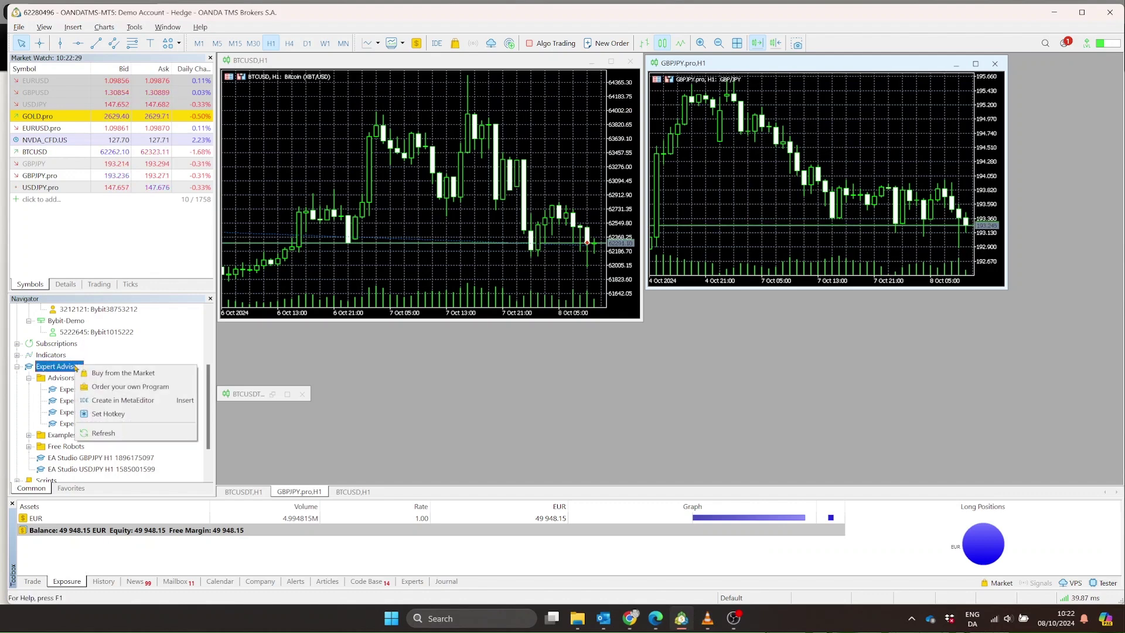
click(113, 375)
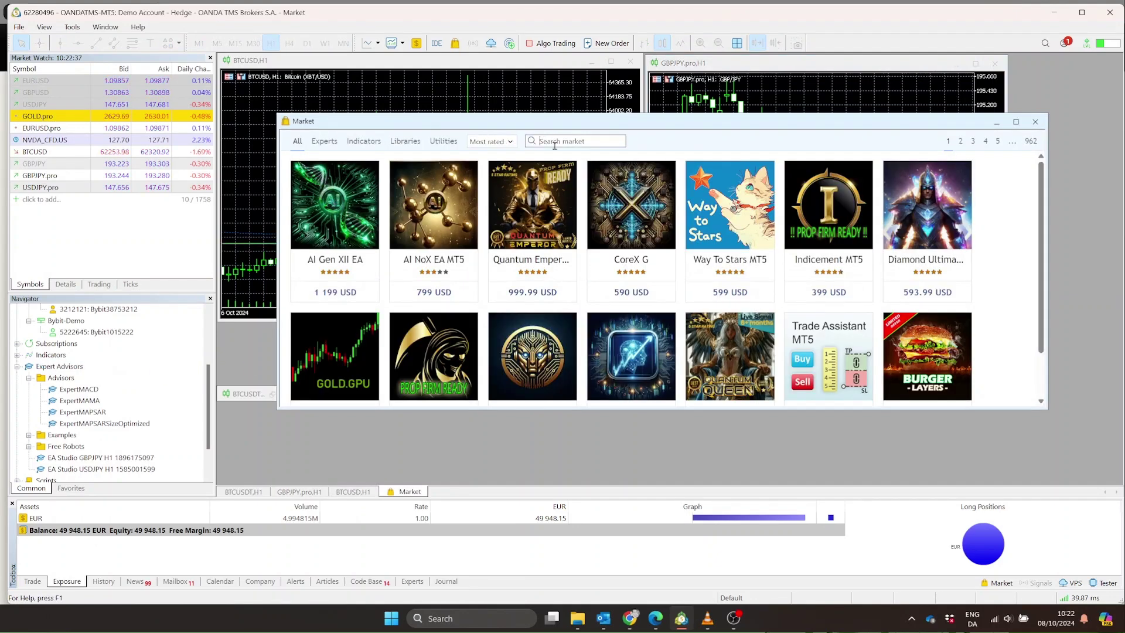
text(tickerly)
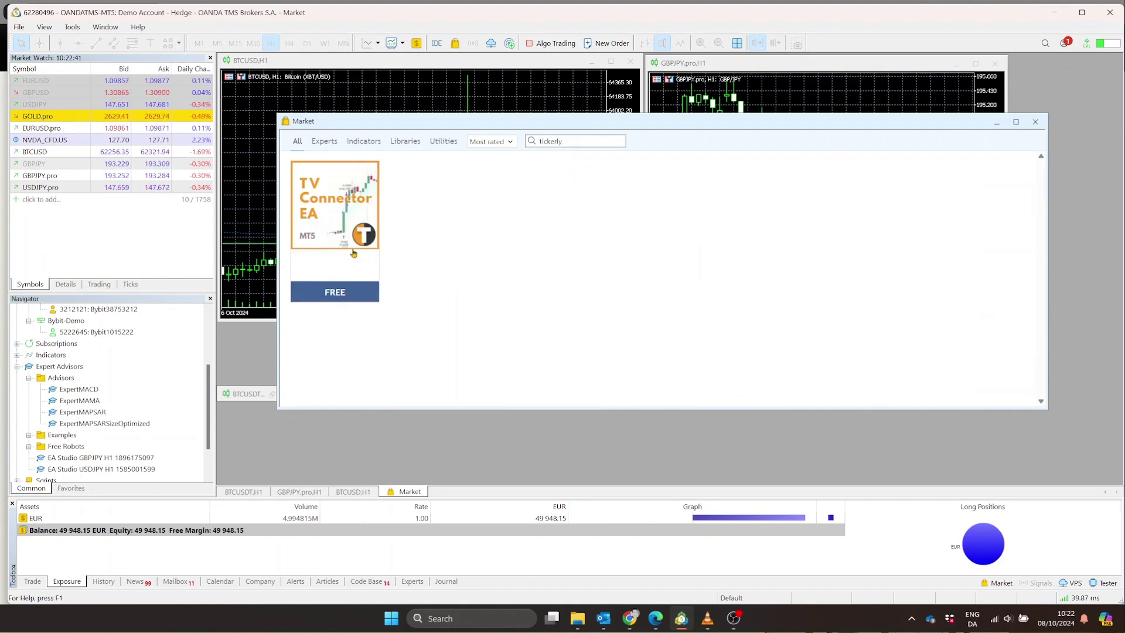
click(341, 291)
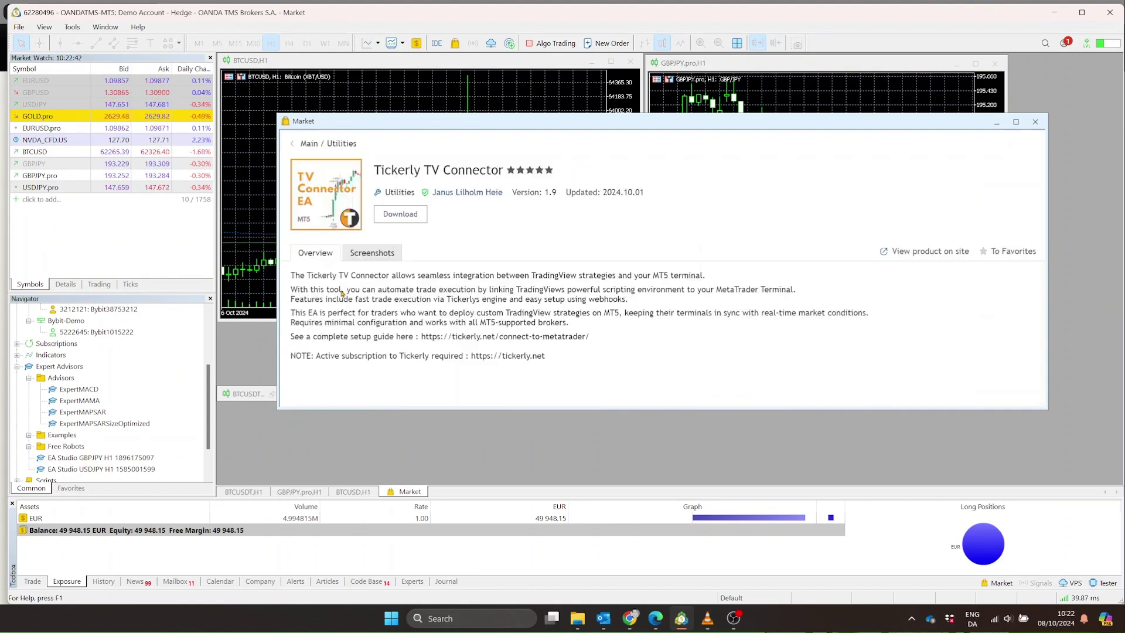
click(404, 216)
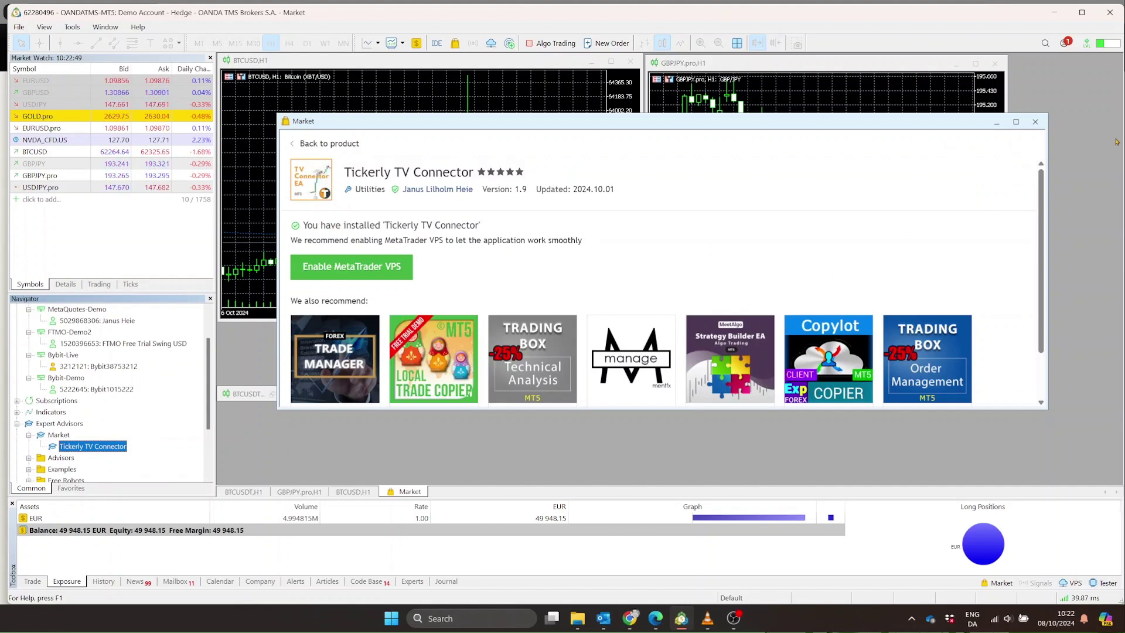
Step: Close the Market and tick Allow WebRequest in the Expert Advisors options
click(1035, 122)
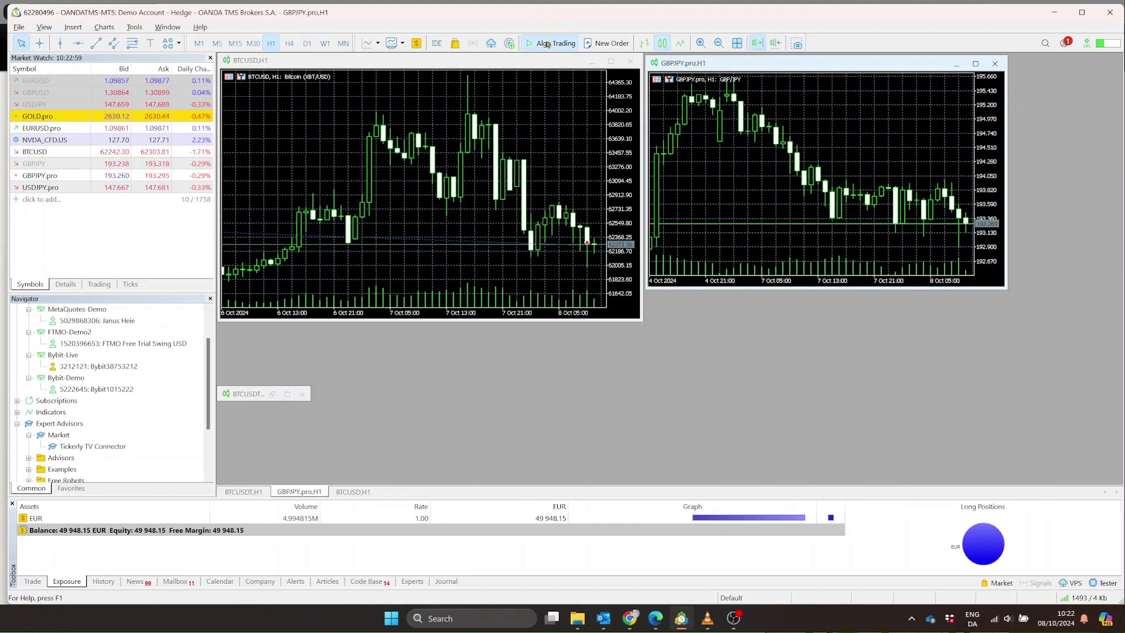
click(134, 27)
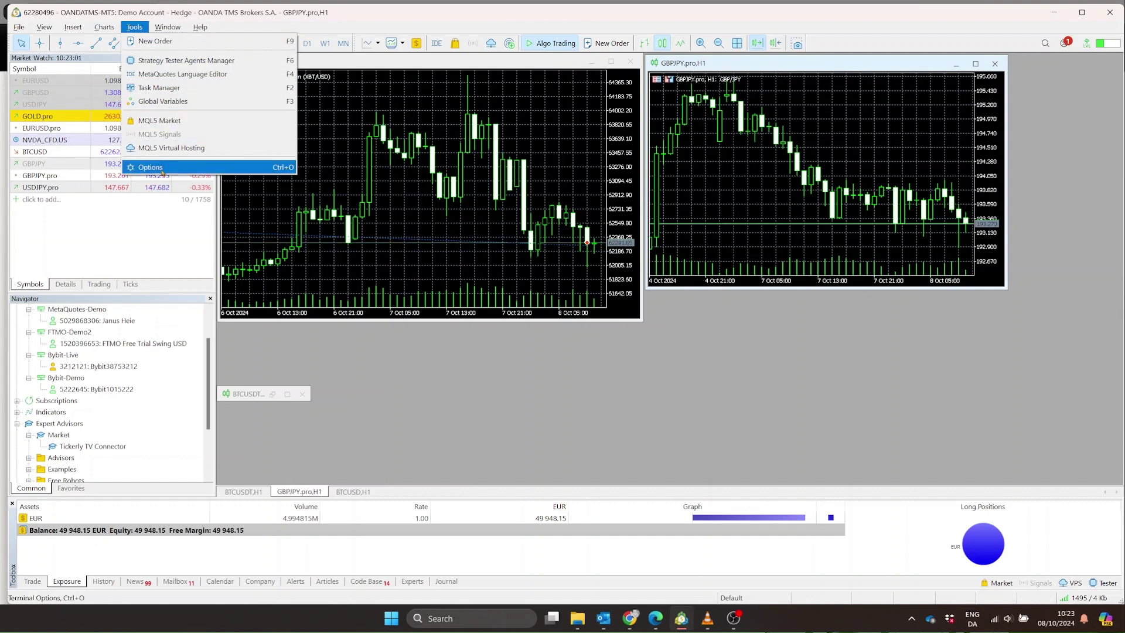
click(163, 170)
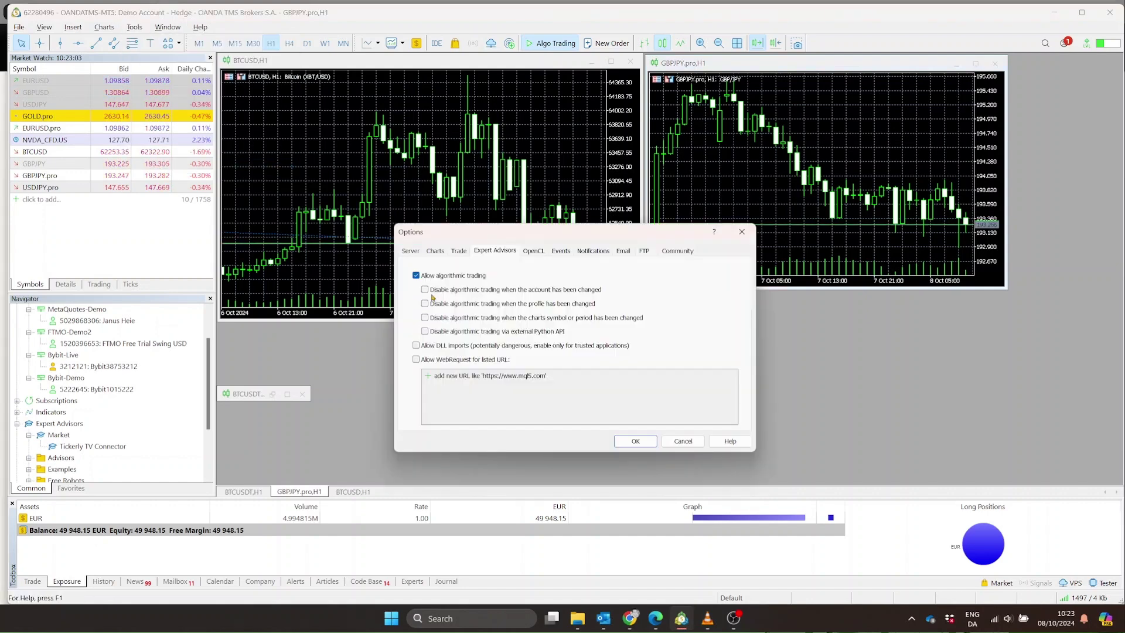
click(415, 360)
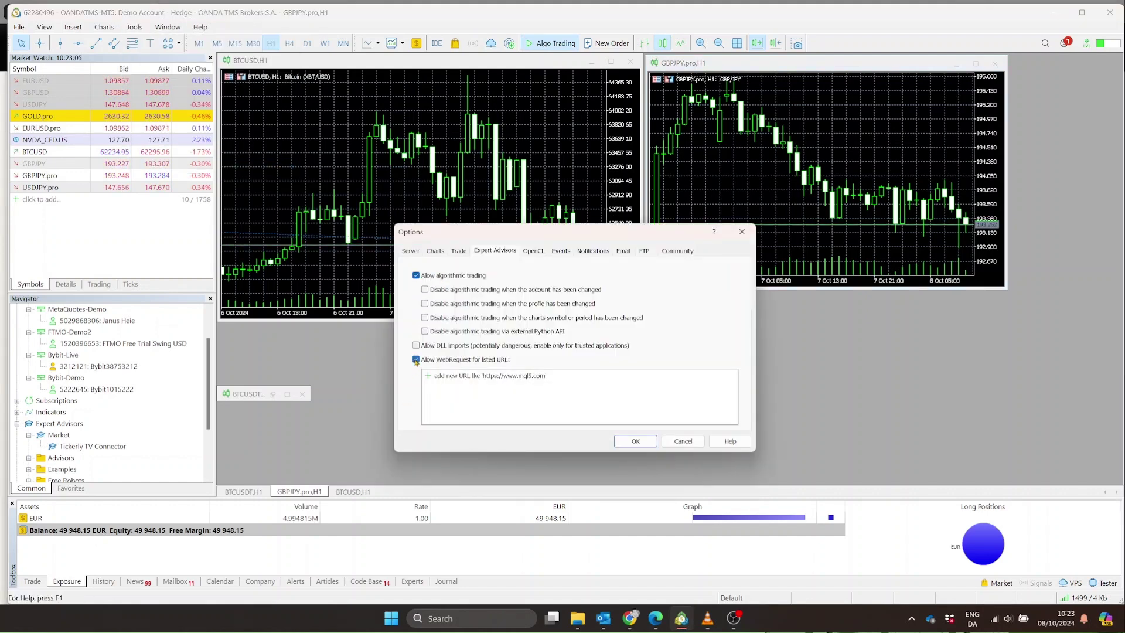
click(630, 618)
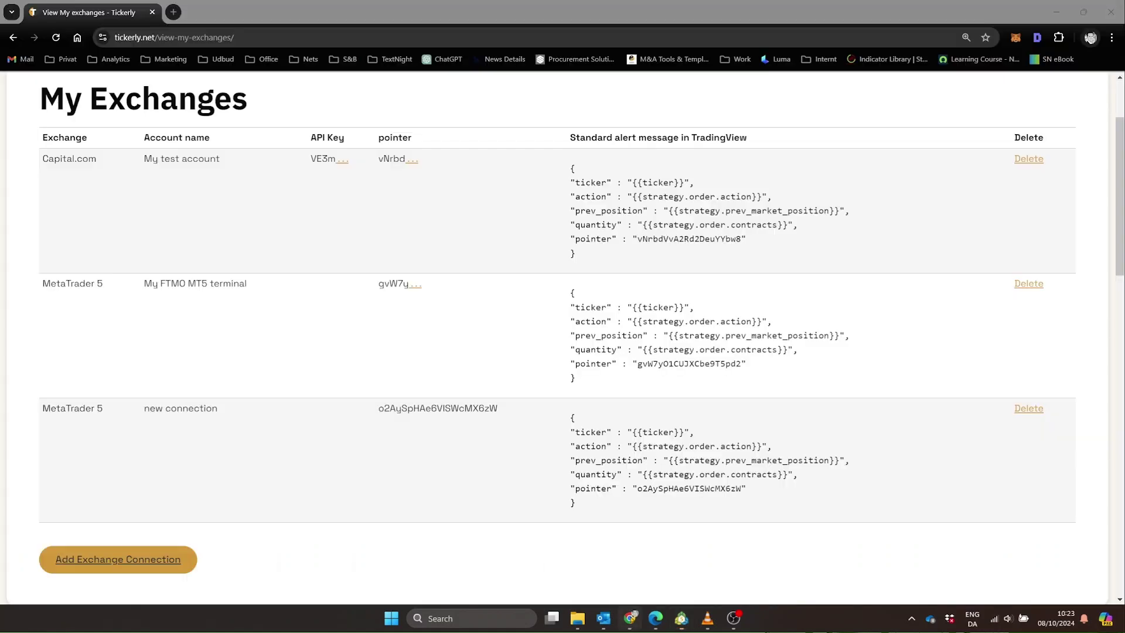
scroll(420, 378, down, 14)
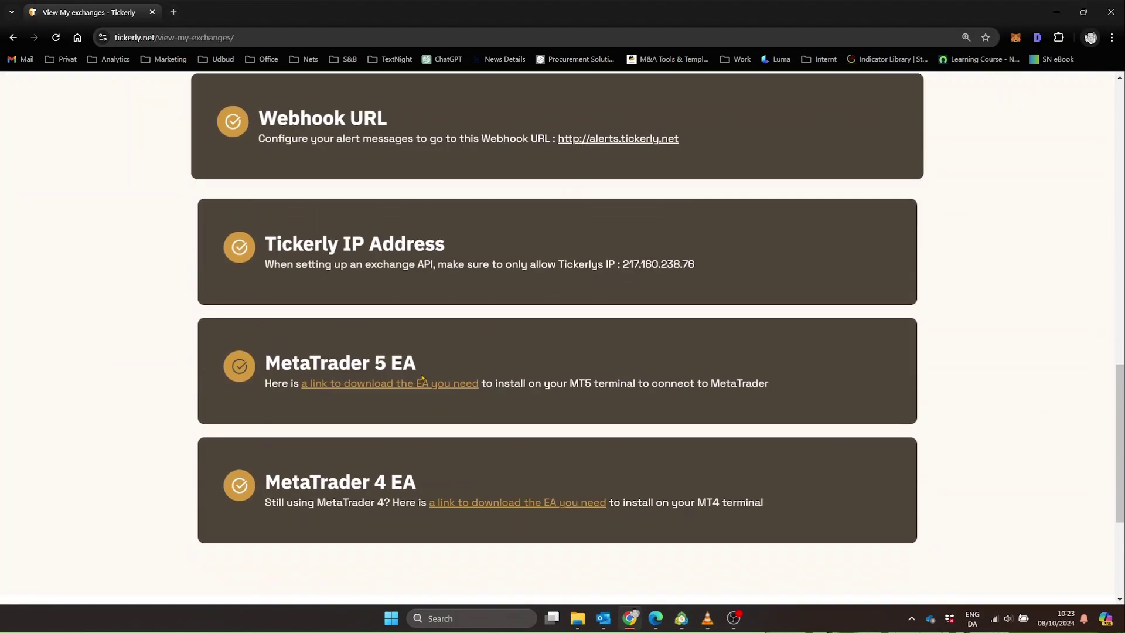
drag(556, 138, 615, 139)
right_click(665, 139)
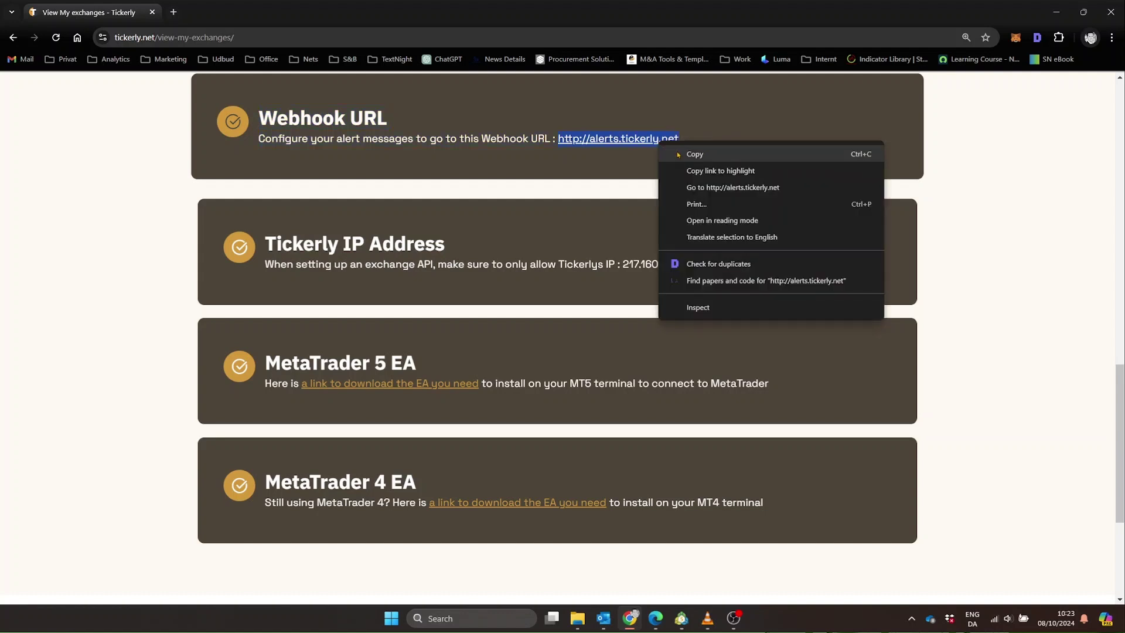
click(674, 153)
click(681, 618)
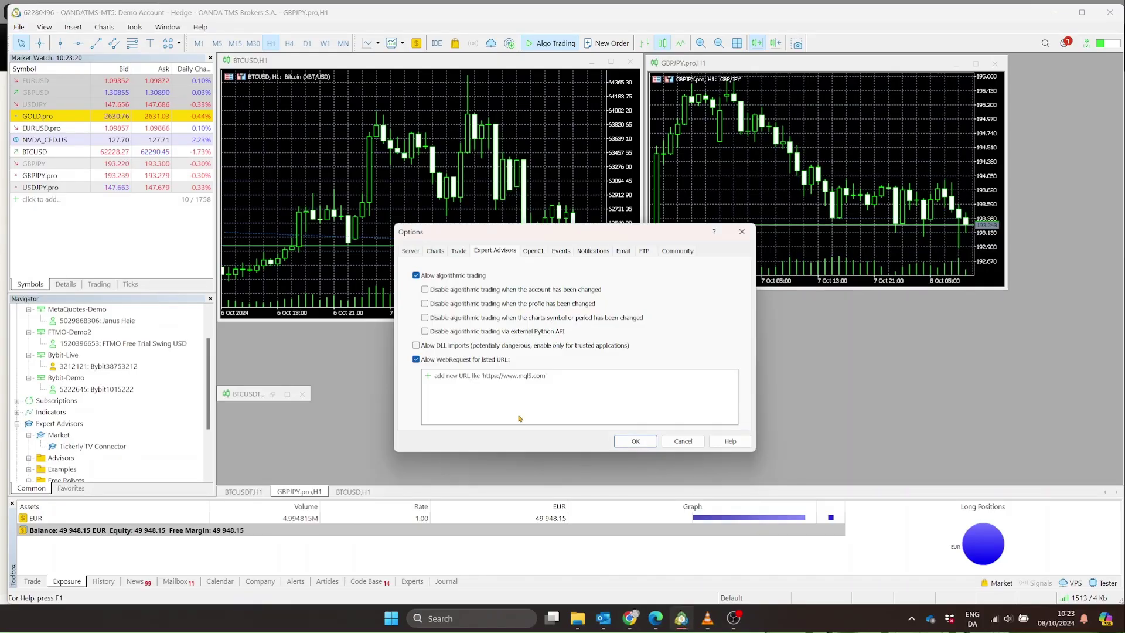
click(480, 376)
right_click(479, 376)
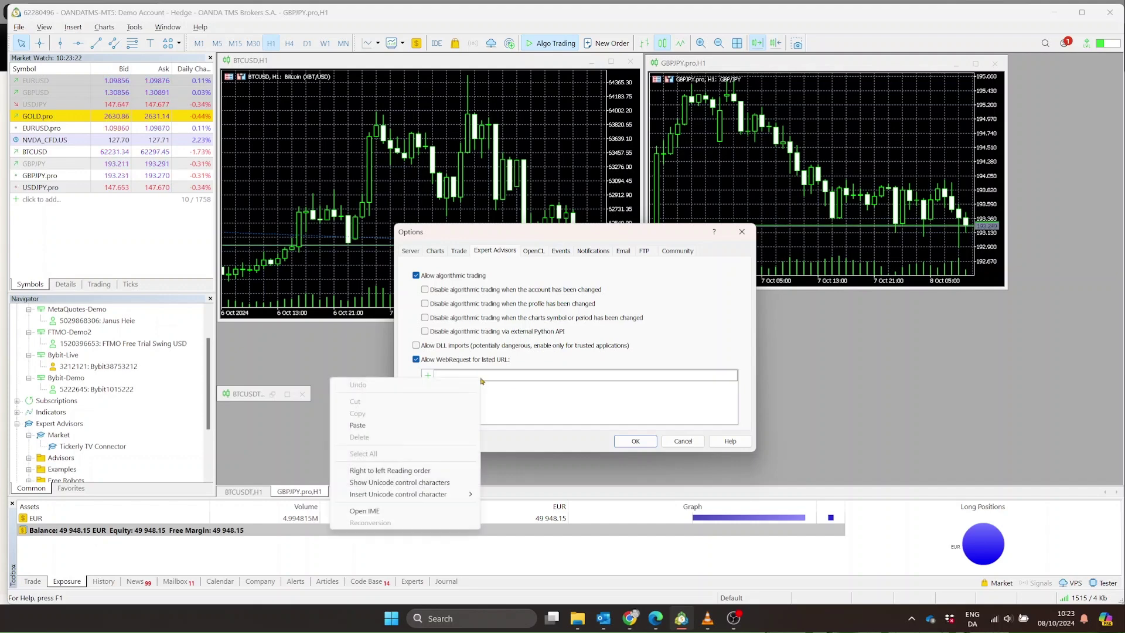
click(434, 426)
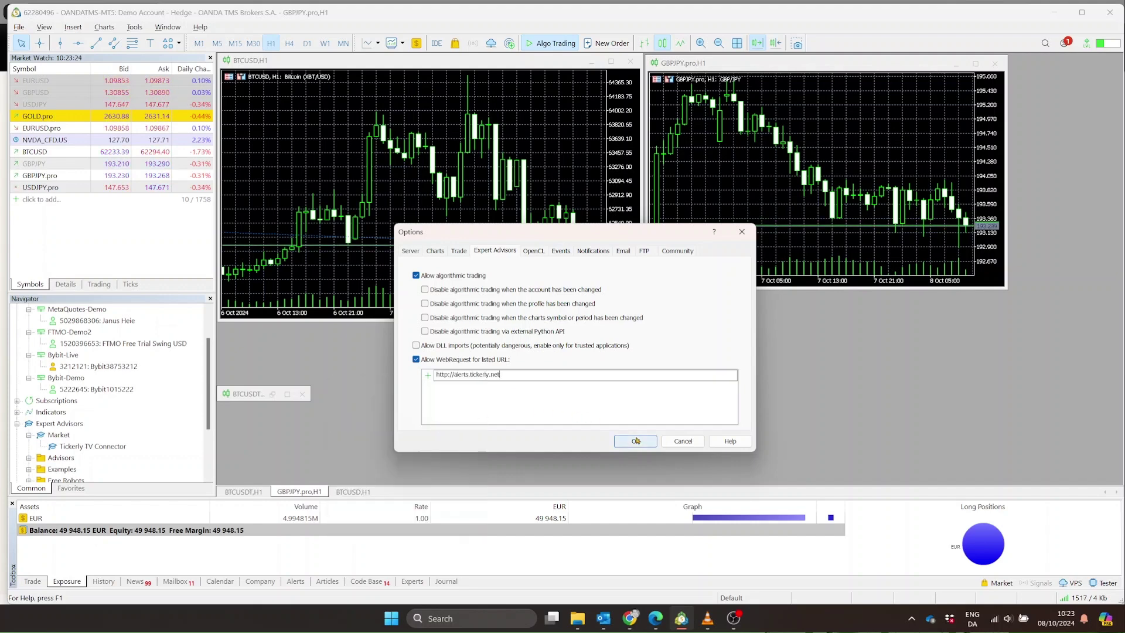
click(636, 441)
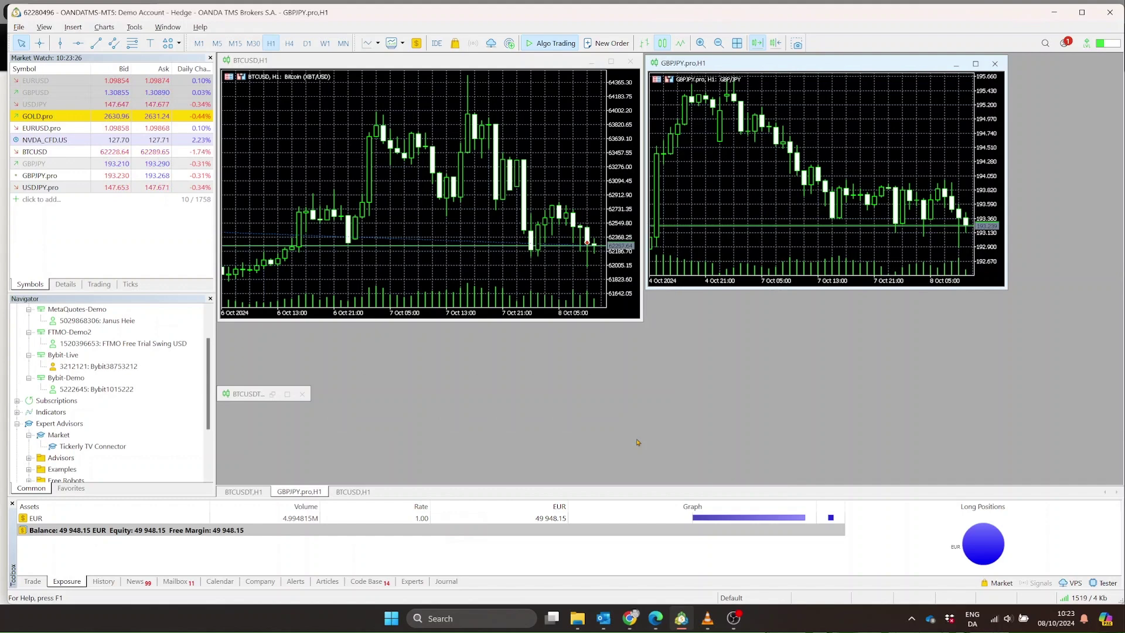
Step: Attach the Tickerly TV Connector to the BTCUSD chart and open its pointer input
click(78, 448)
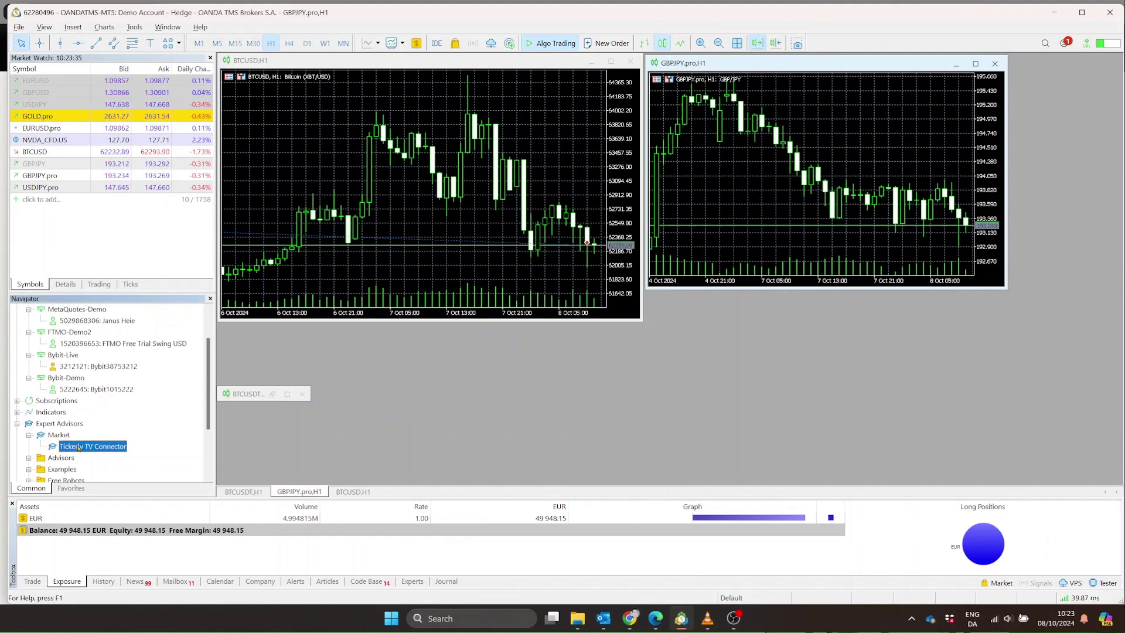
drag(426, 201, 428, 200)
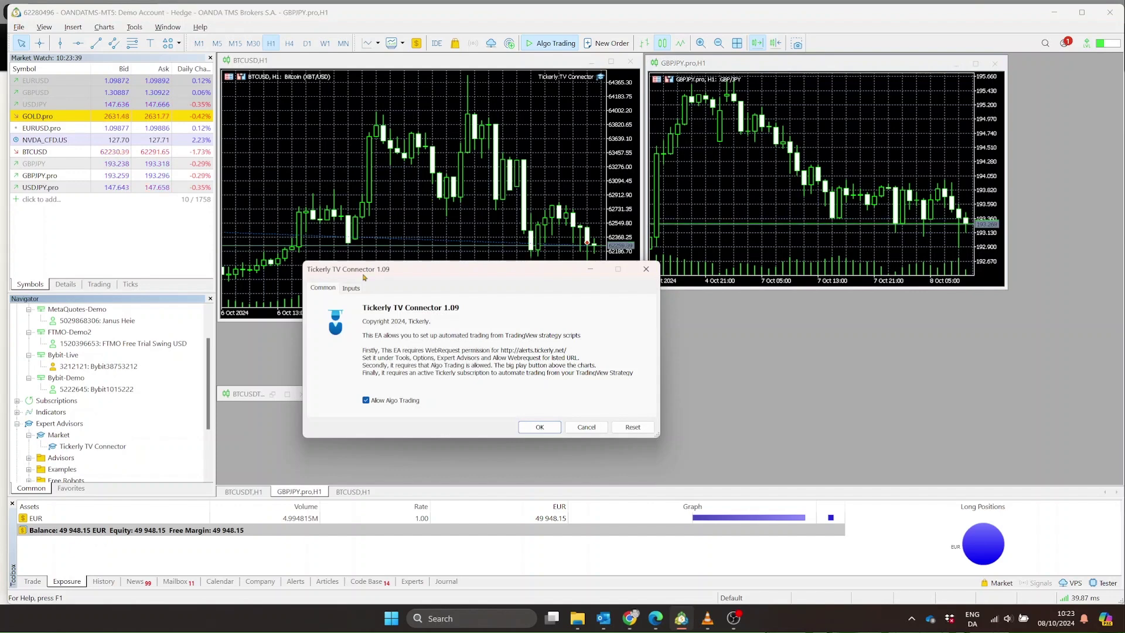
click(352, 289)
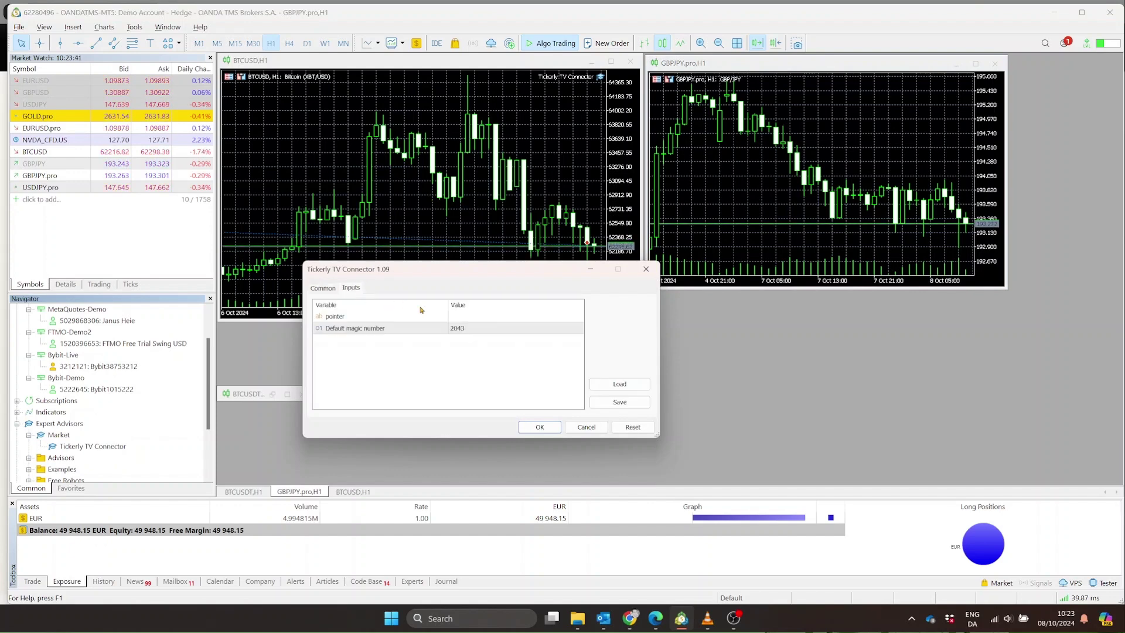
double_click(516, 317)
Step: Copy the MetaTrader 5 connection's pointer ID from Tickerly's My Exchanges page
mouse_move(707, 618)
key(alt+Tab)
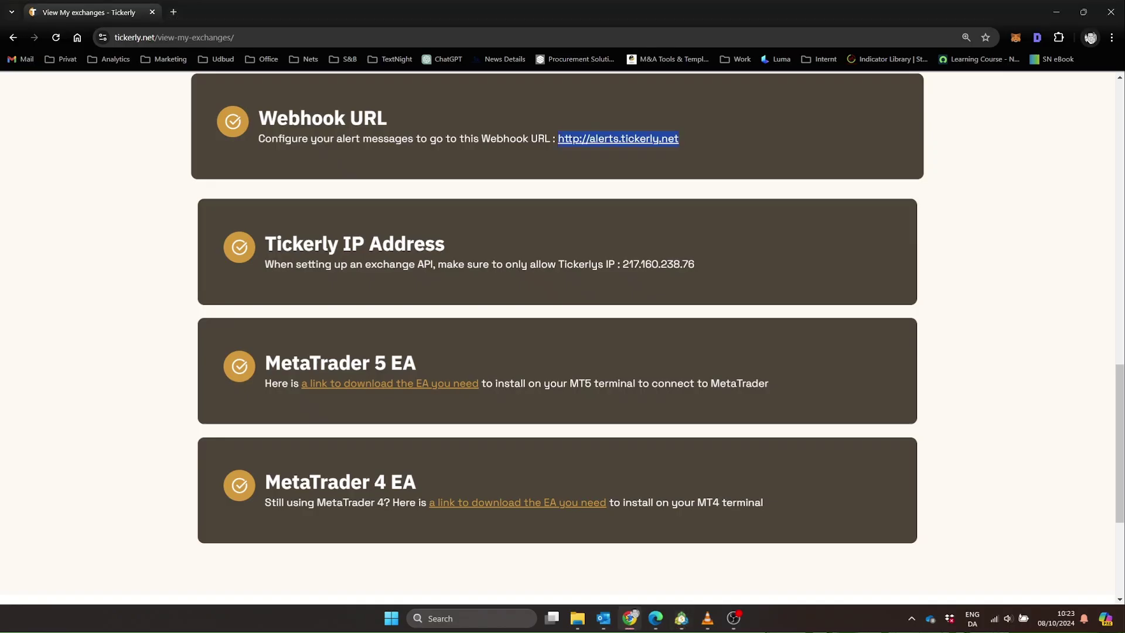
scroll(564, 280, up, 10)
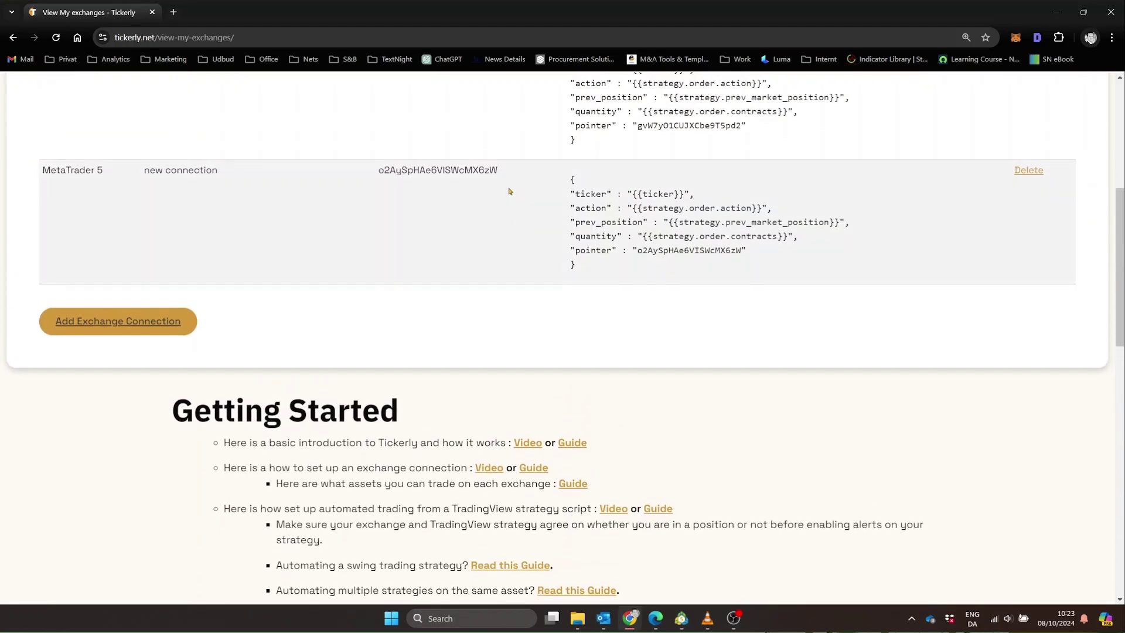
drag(509, 173, 381, 169)
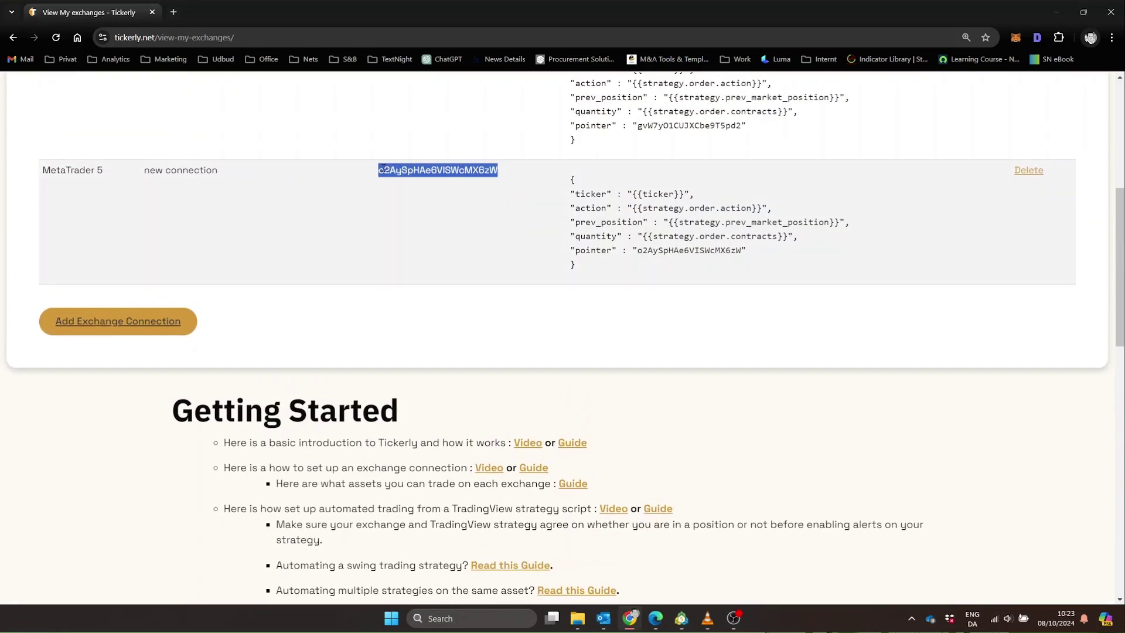
right_click(396, 168)
click(413, 181)
Step: Paste the pointer ID into the EA's pointer input and start the connector
key(alt+Tab)
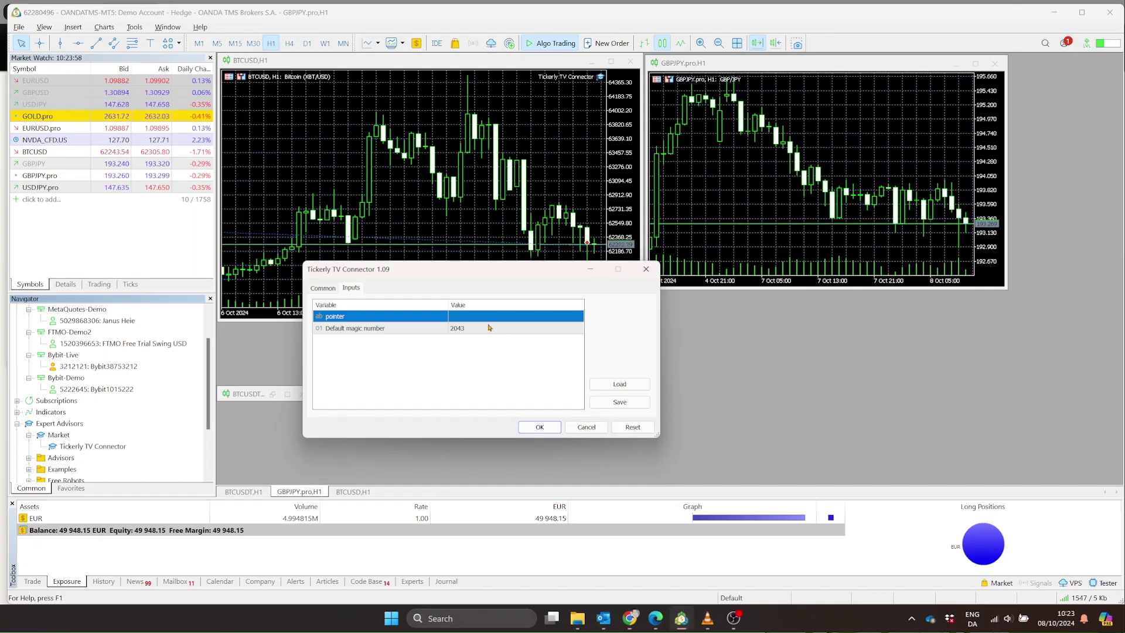
double_click(467, 316)
right_click(466, 315)
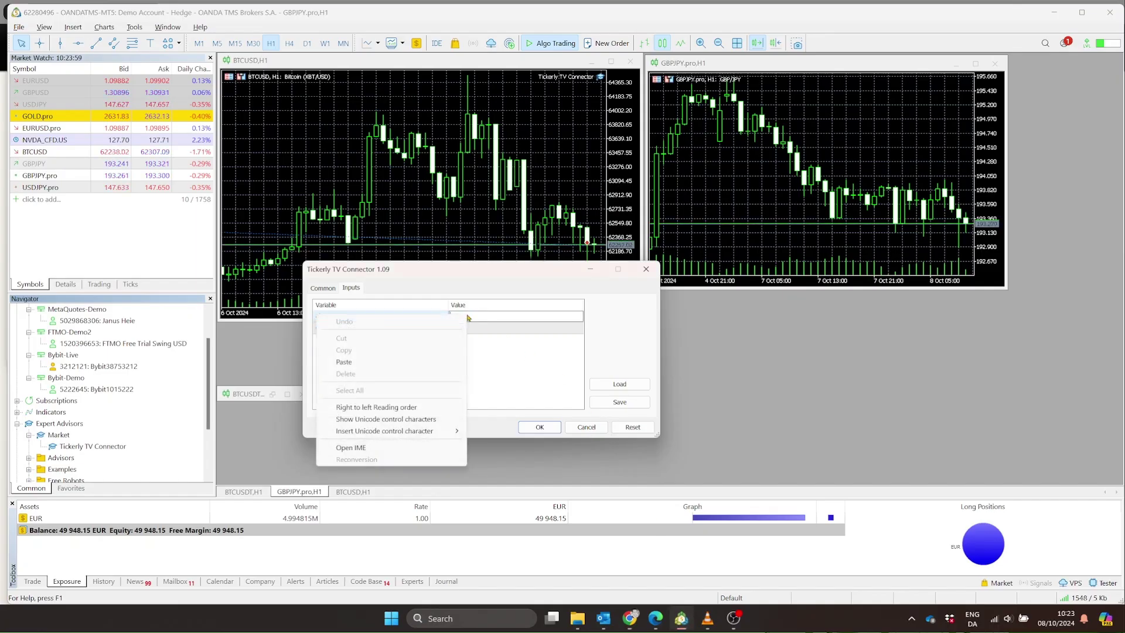
click(400, 364)
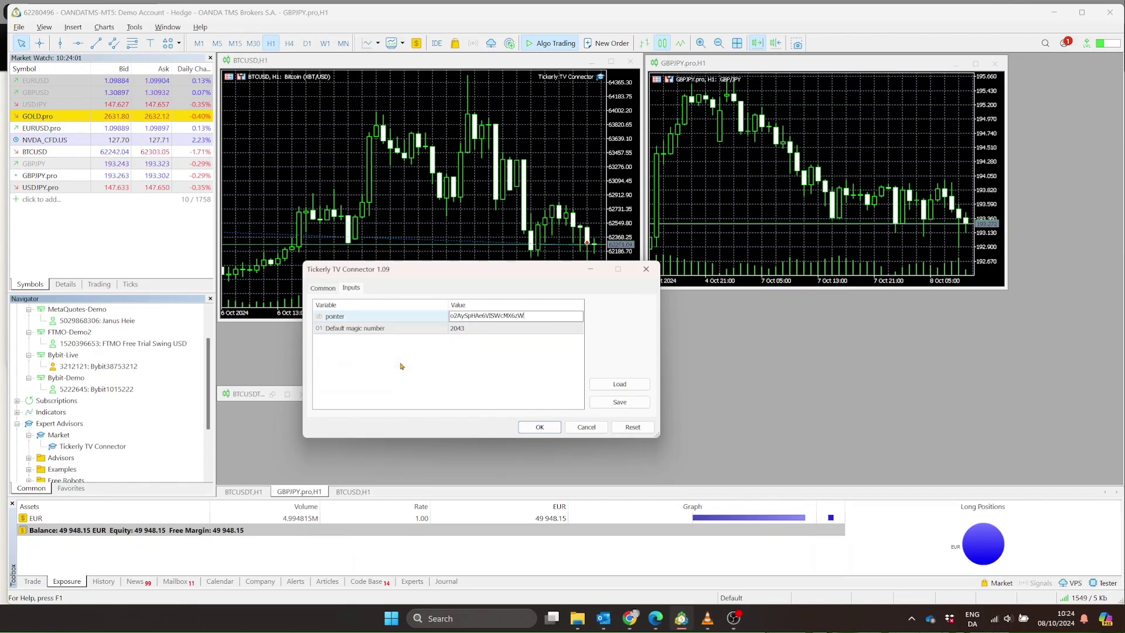
click(543, 429)
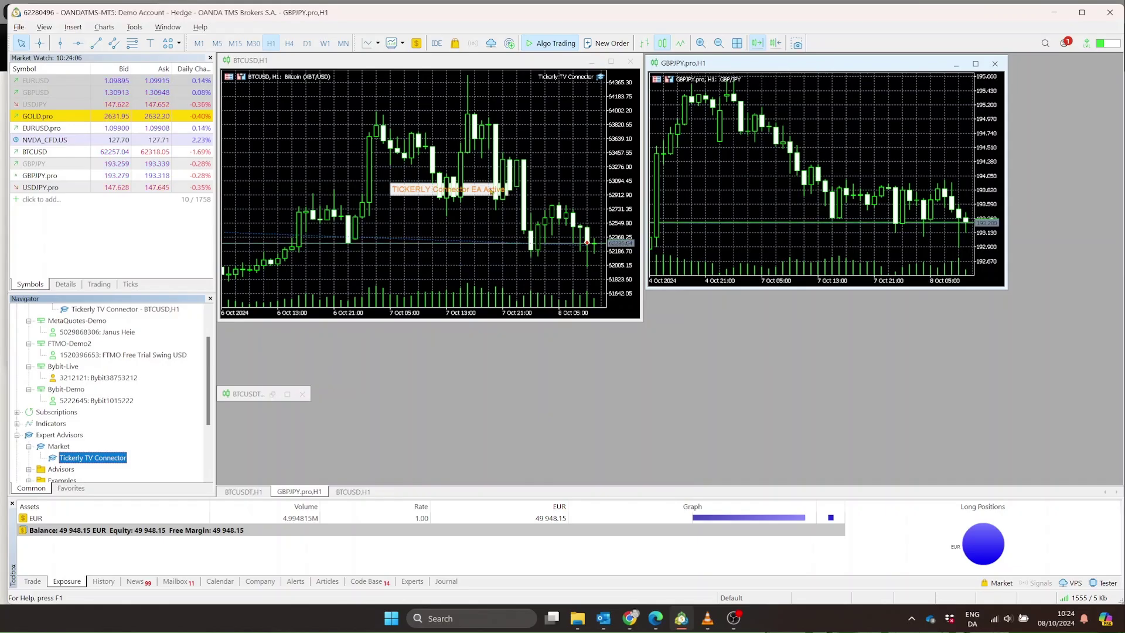
Step: Copy the new connection's JSON alert message from Tickerly
key(alt+Tab)
drag(577, 271, 564, 184)
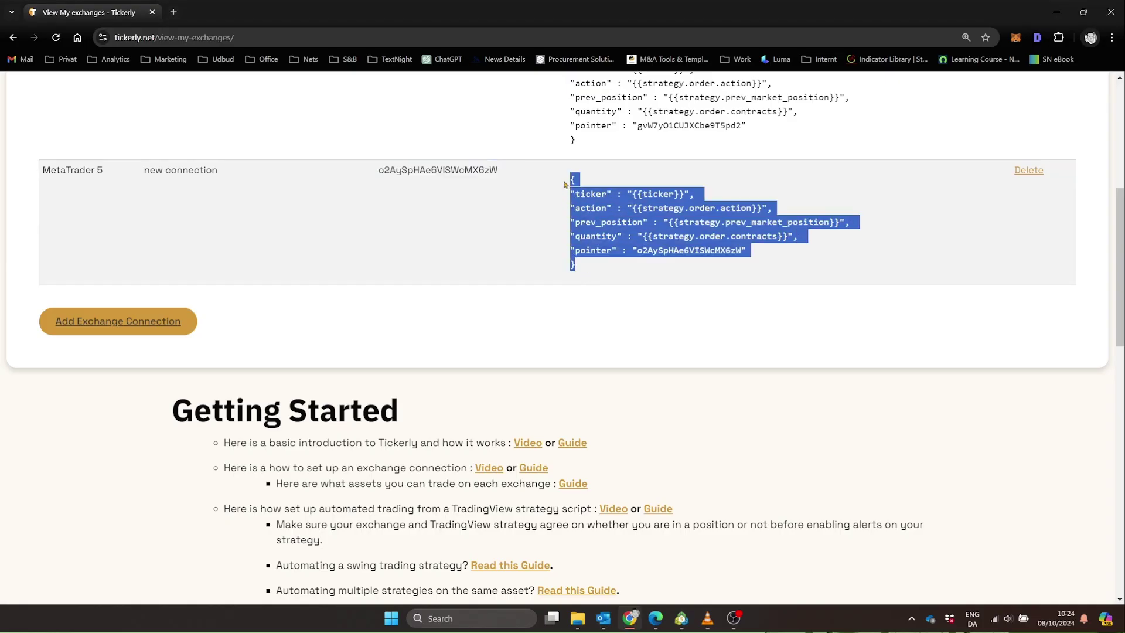
right_click(595, 205)
click(611, 219)
Step: Start a Supertrend Strategy alert, replace its message with the Tickerly JSON, and tick Webhook URL
click(655, 618)
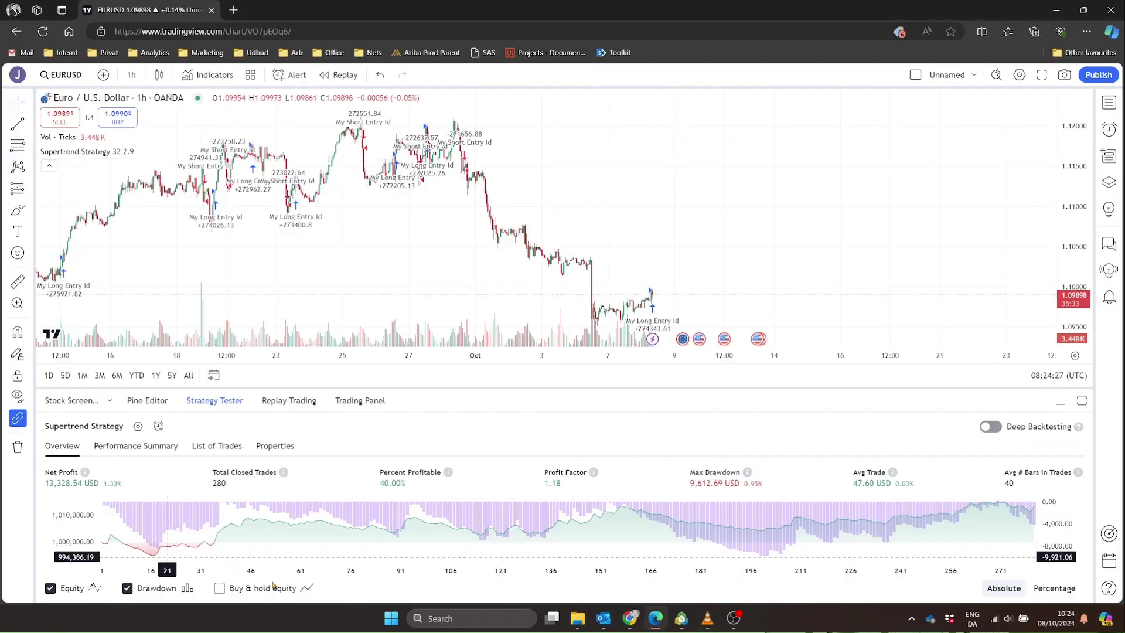
click(158, 427)
click(619, 416)
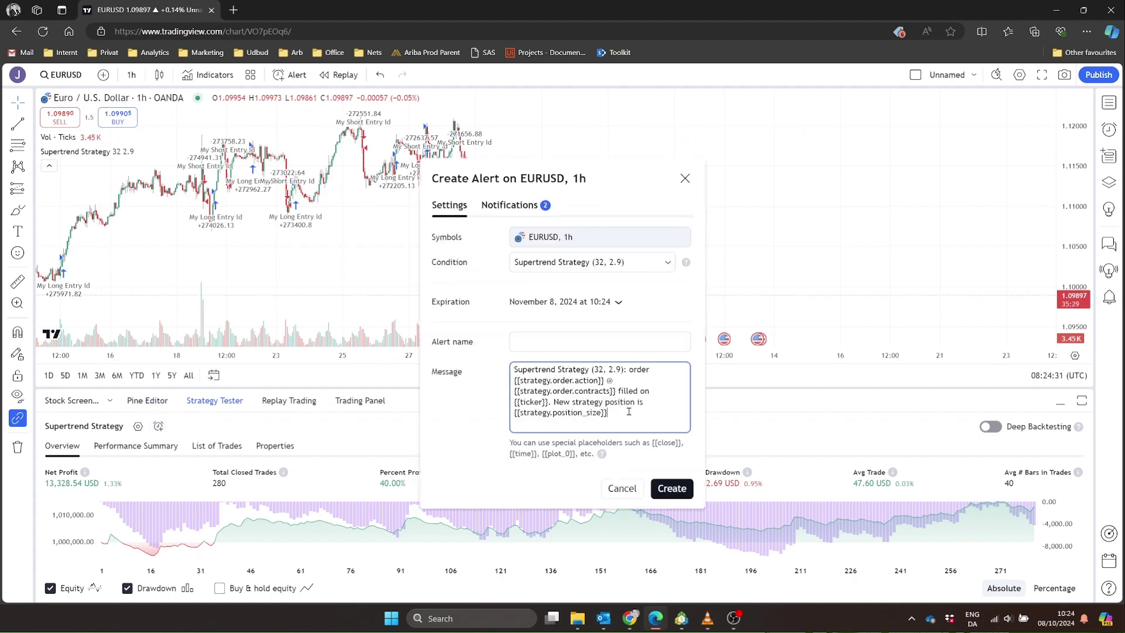
key(ctrl+a)
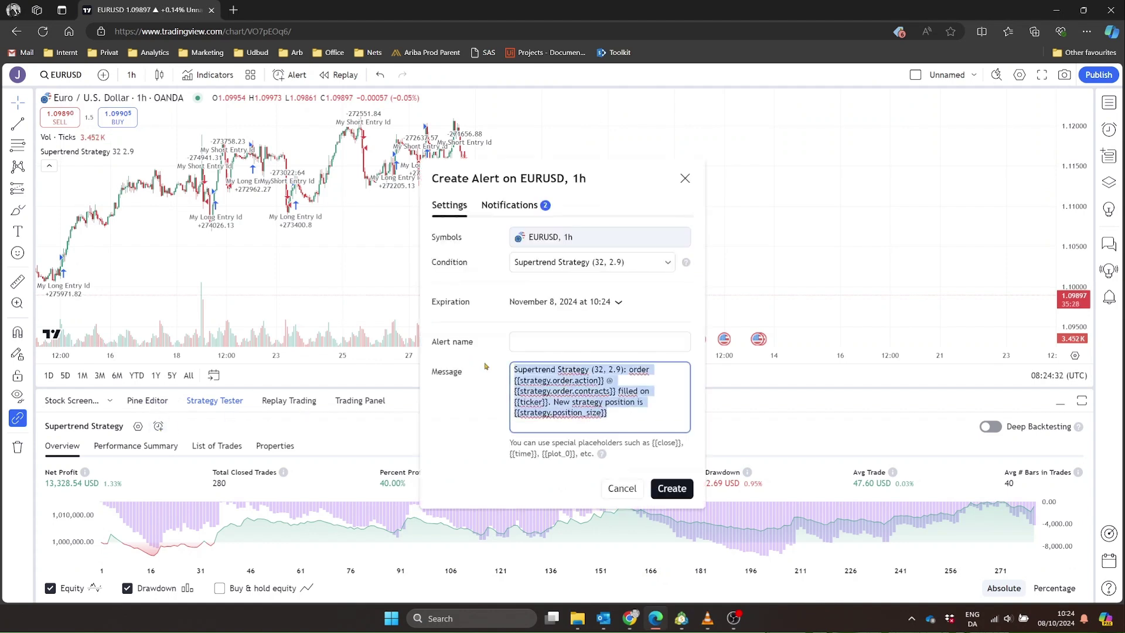
key(BackSpace)
right_click(544, 385)
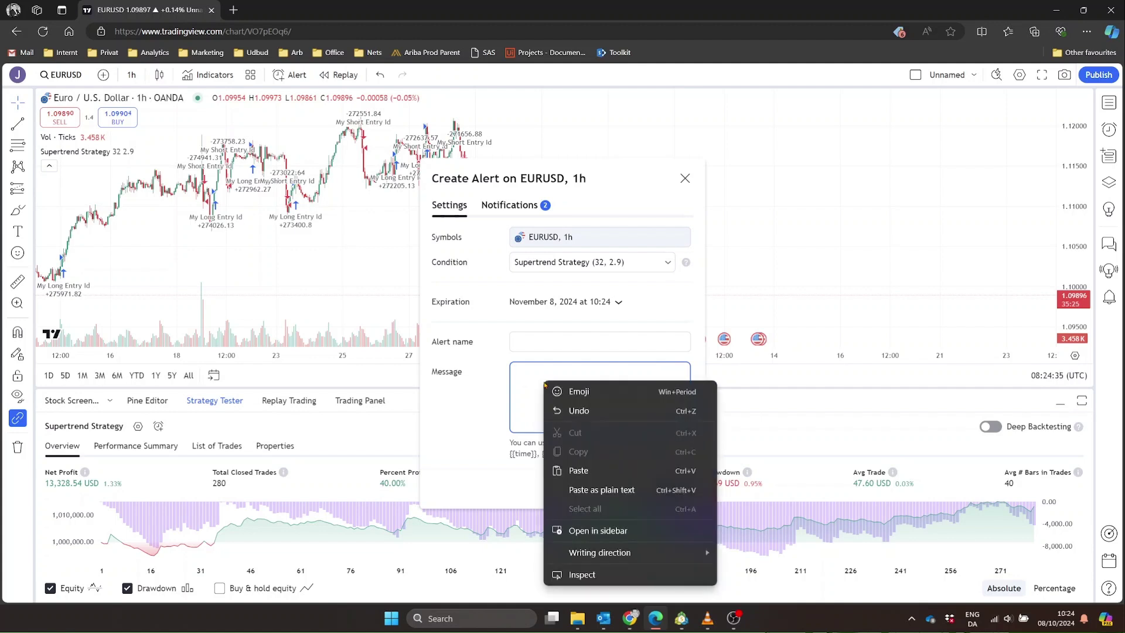
click(591, 471)
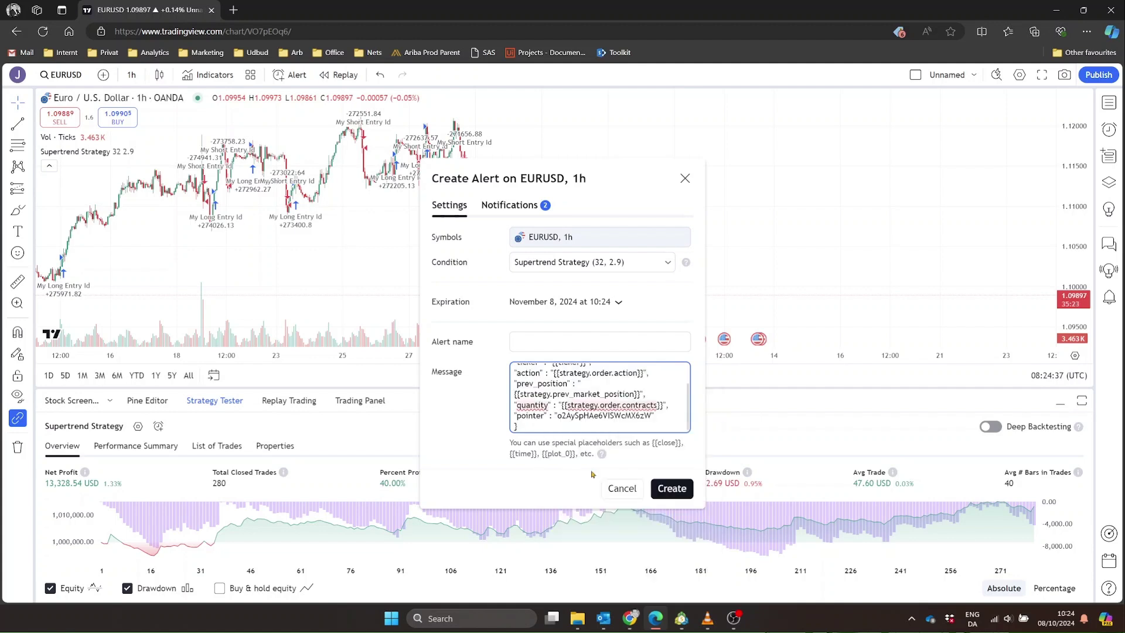
click(502, 206)
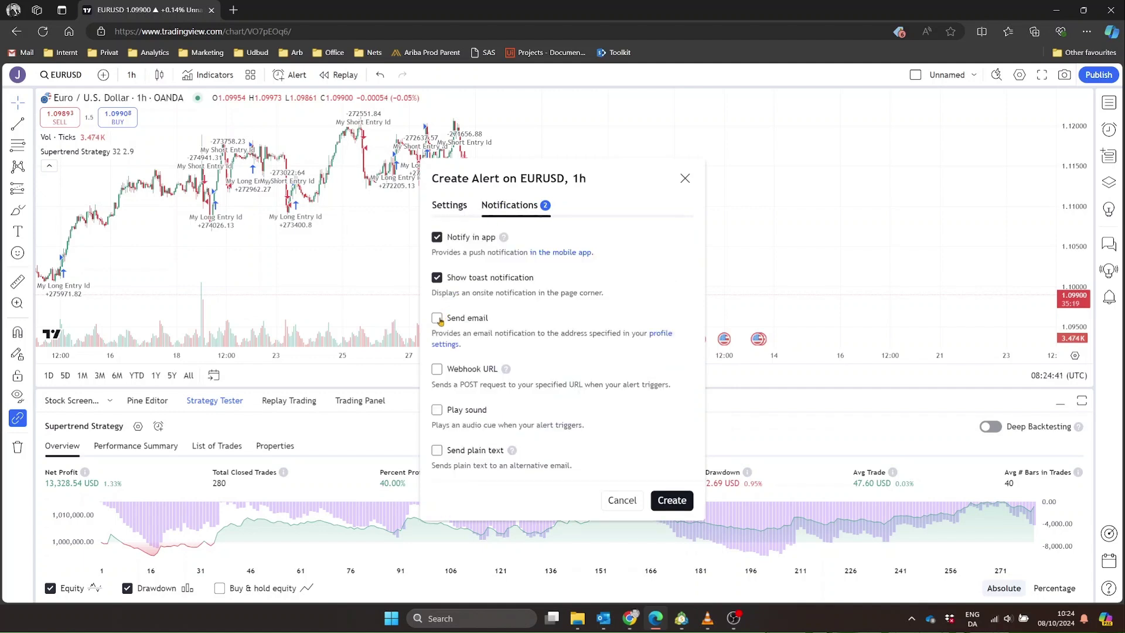
click(438, 370)
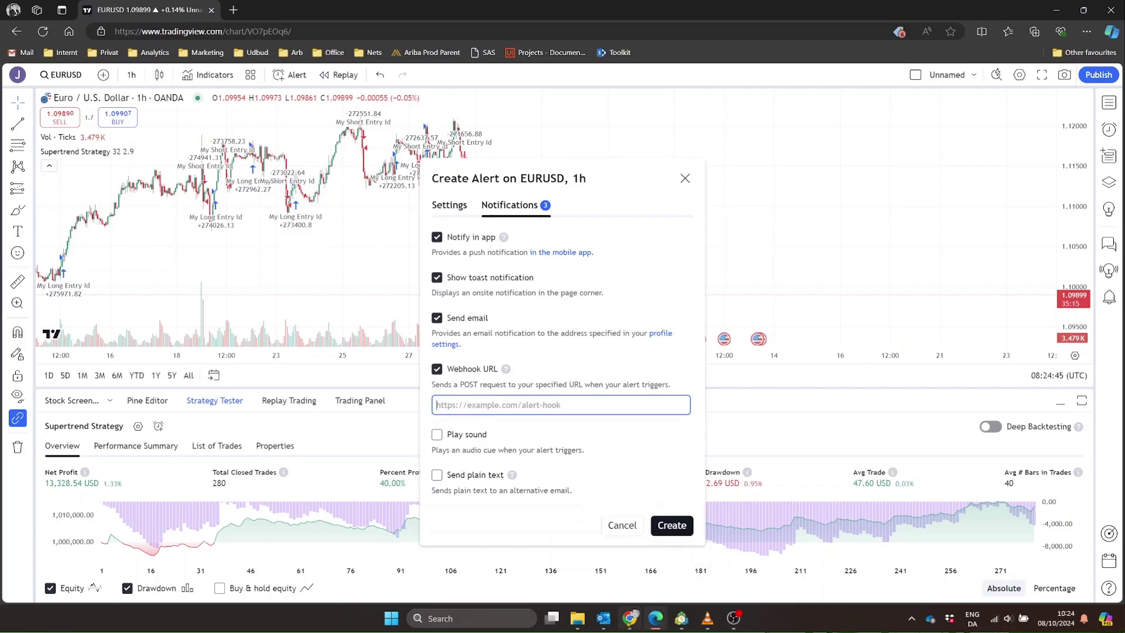
mouse_move(630, 618)
click(637, 535)
scroll(514, 339, down, 6)
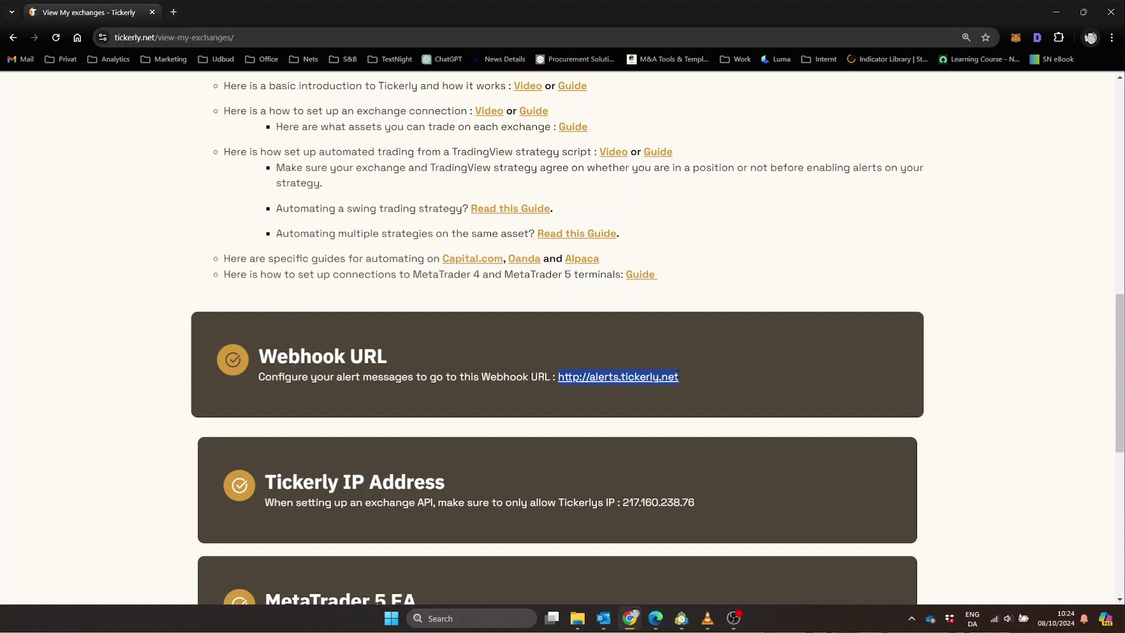
right_click(645, 376)
click(668, 392)
mouse_move(654, 619)
click(655, 576)
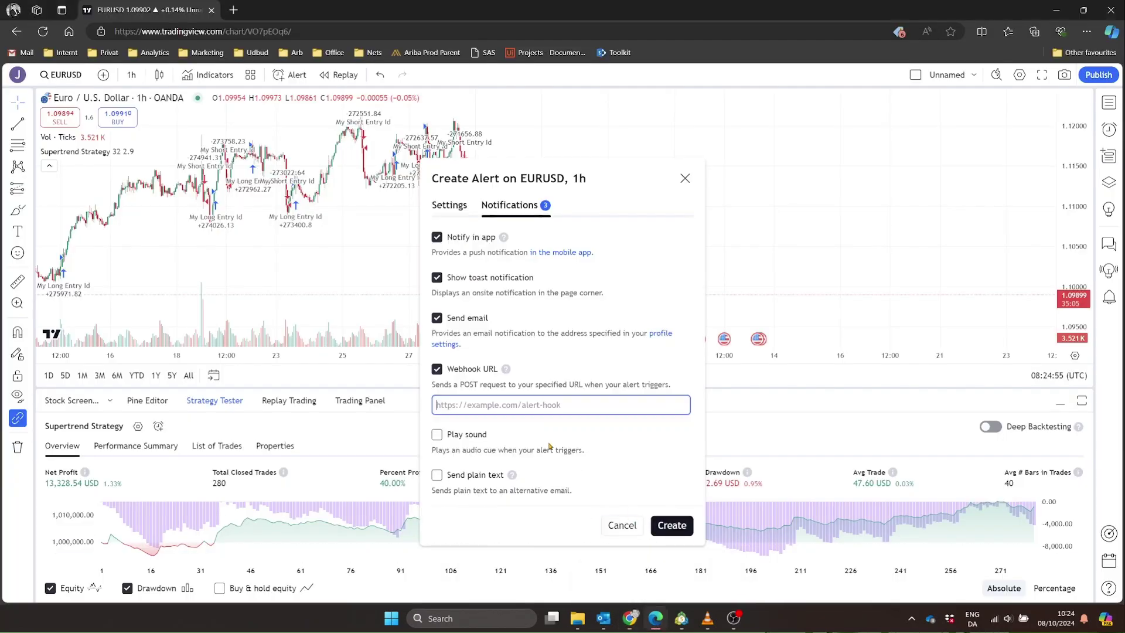
right_click(505, 406)
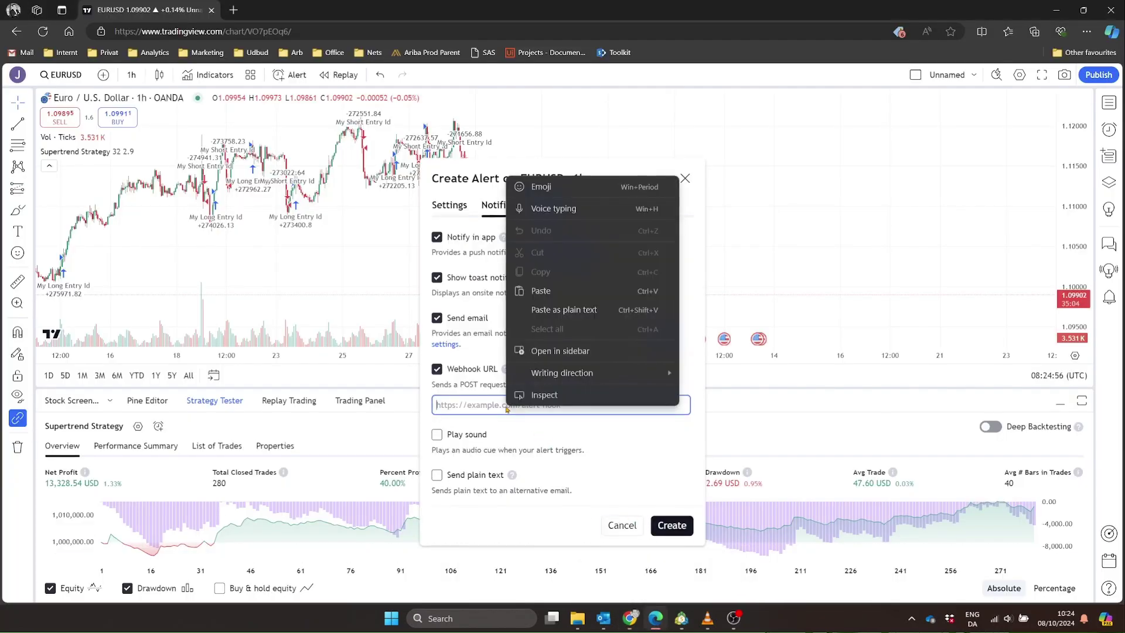
click(568, 289)
click(671, 525)
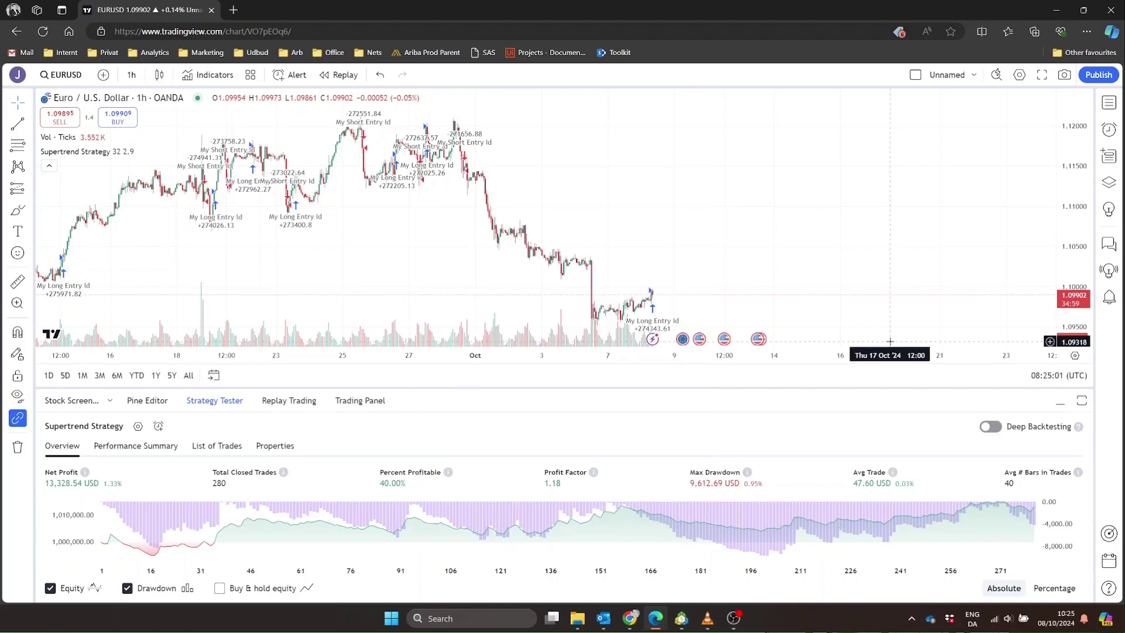
click(1109, 130)
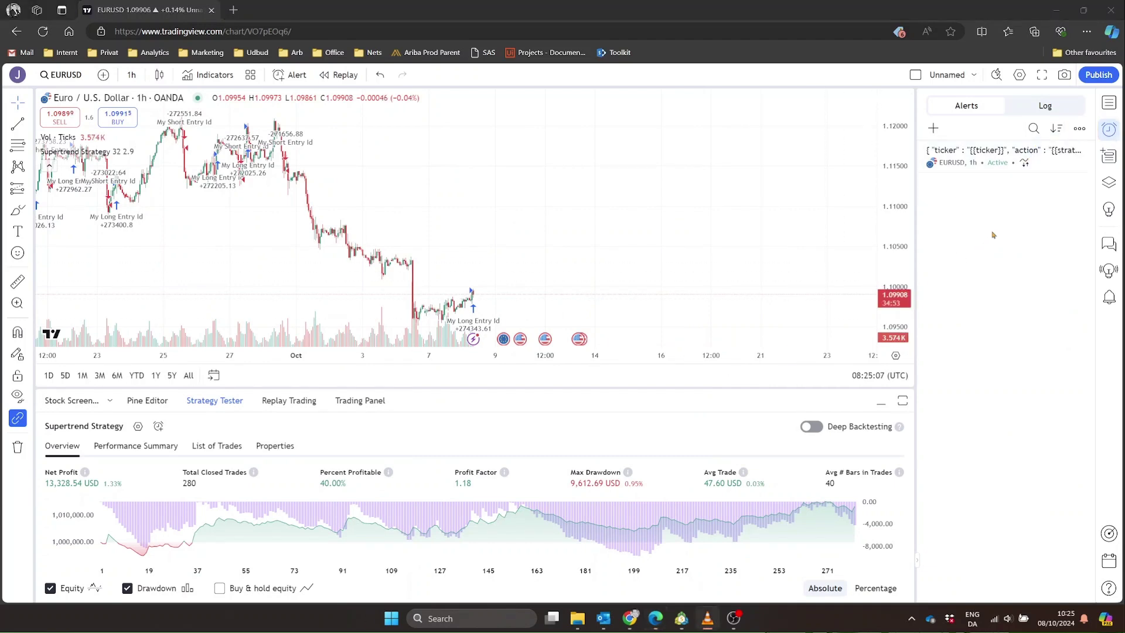
mouse_move(1096, 155)
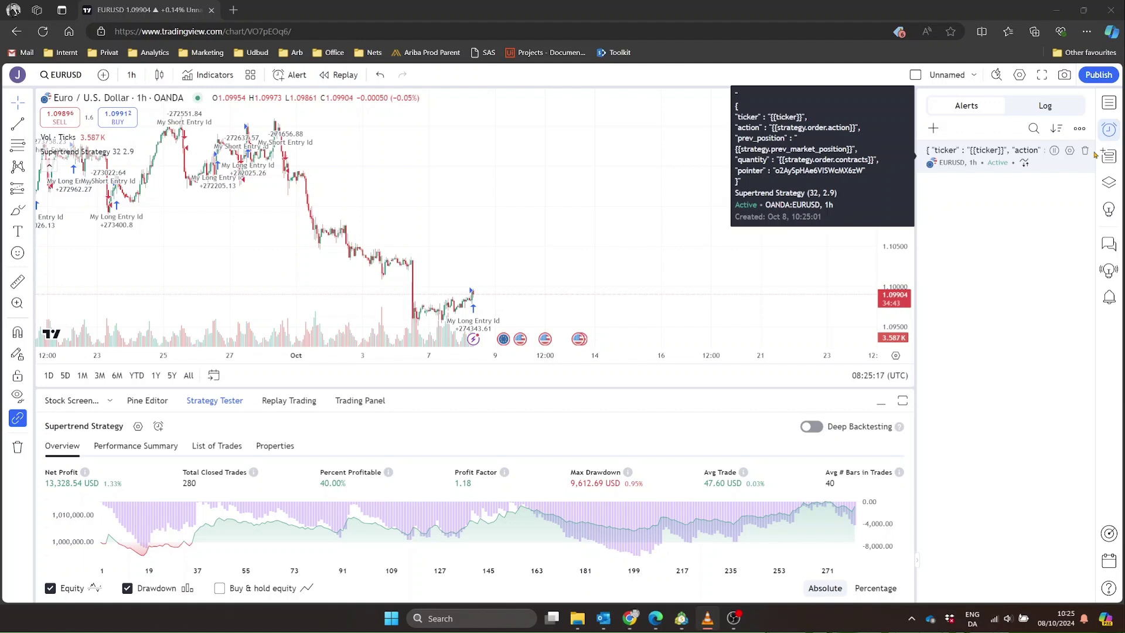
Step: Move from the Pine Editor to the Strategy Tester's Supertrend Strategy overview
click(157, 401)
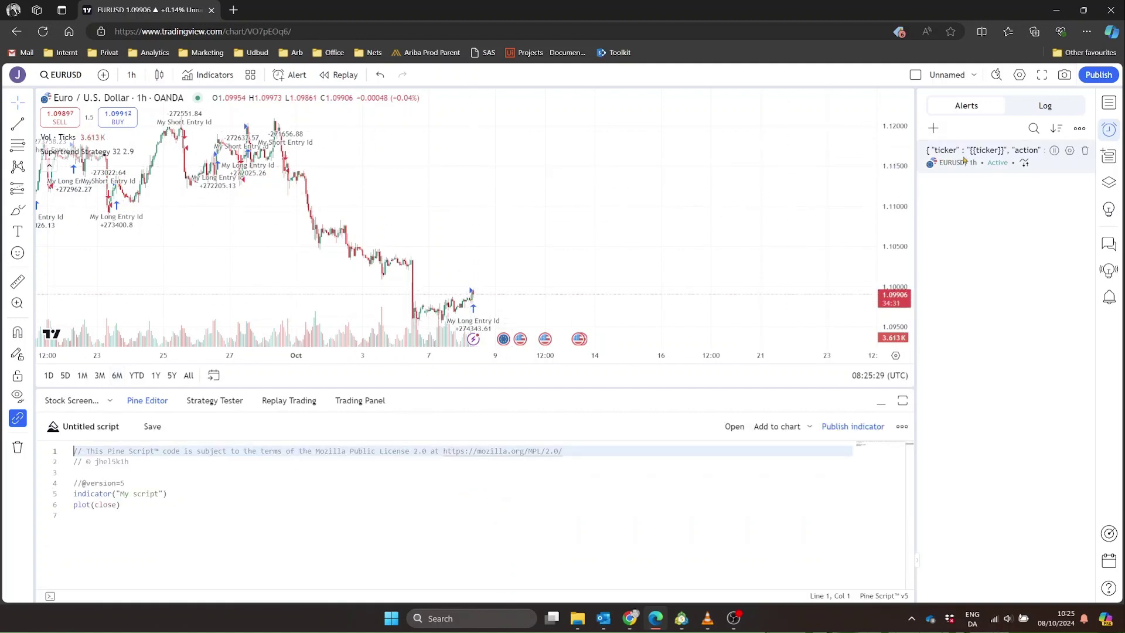
mouse_move(967, 161)
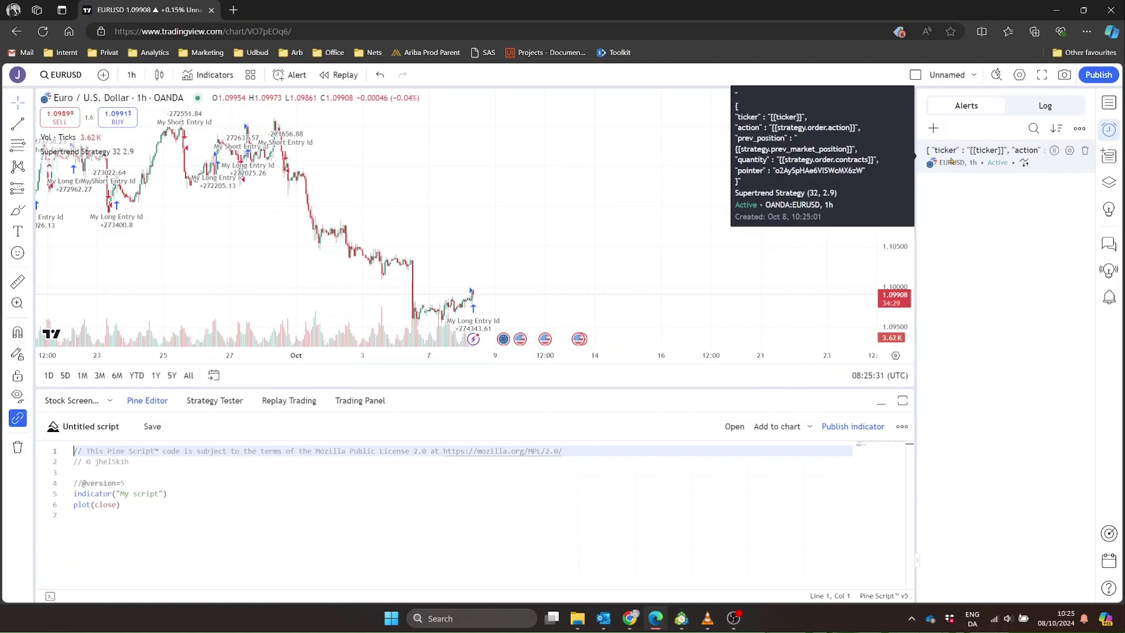
click(215, 401)
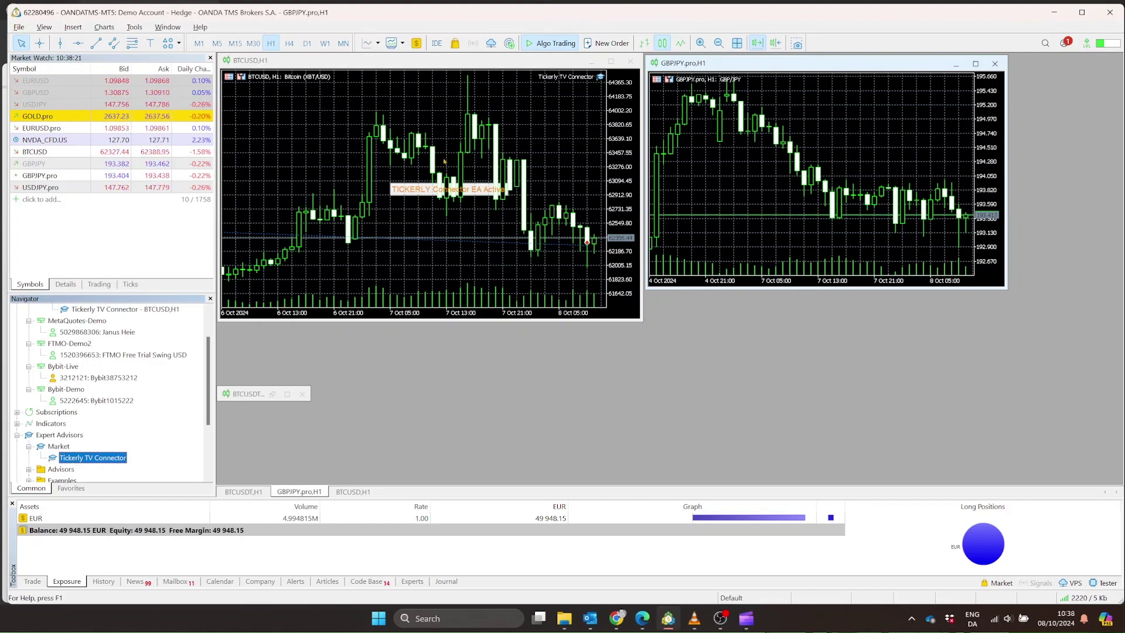
Step: Review the Tickerly TV Connector's inputs via the BTCUSD chart's Expert List, then show the Experts log
right_click(444, 160)
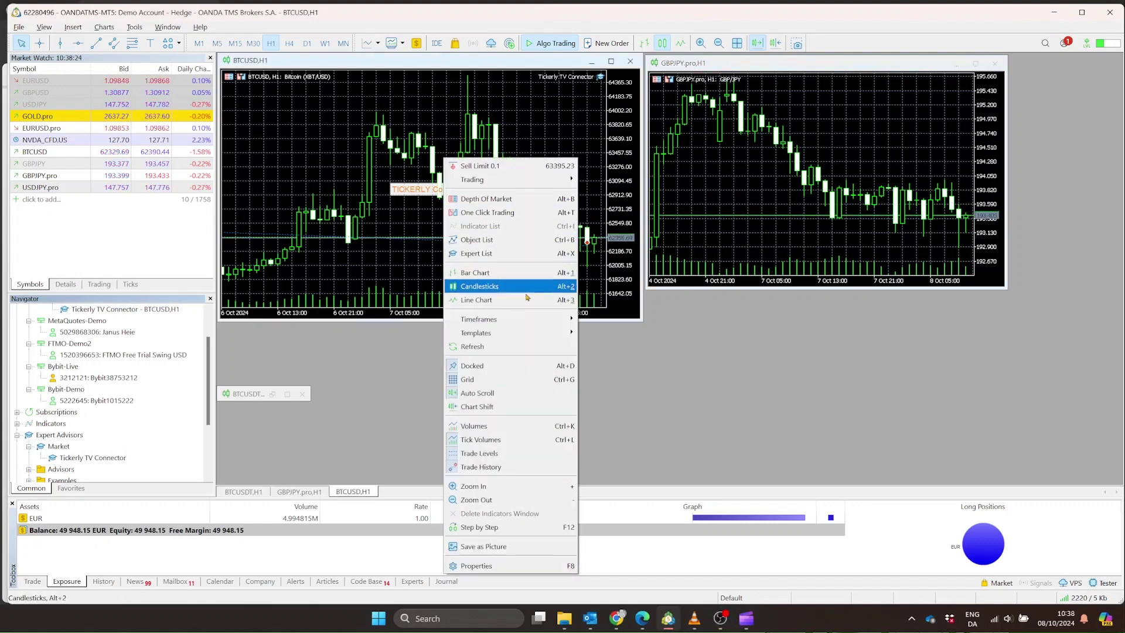
click(520, 254)
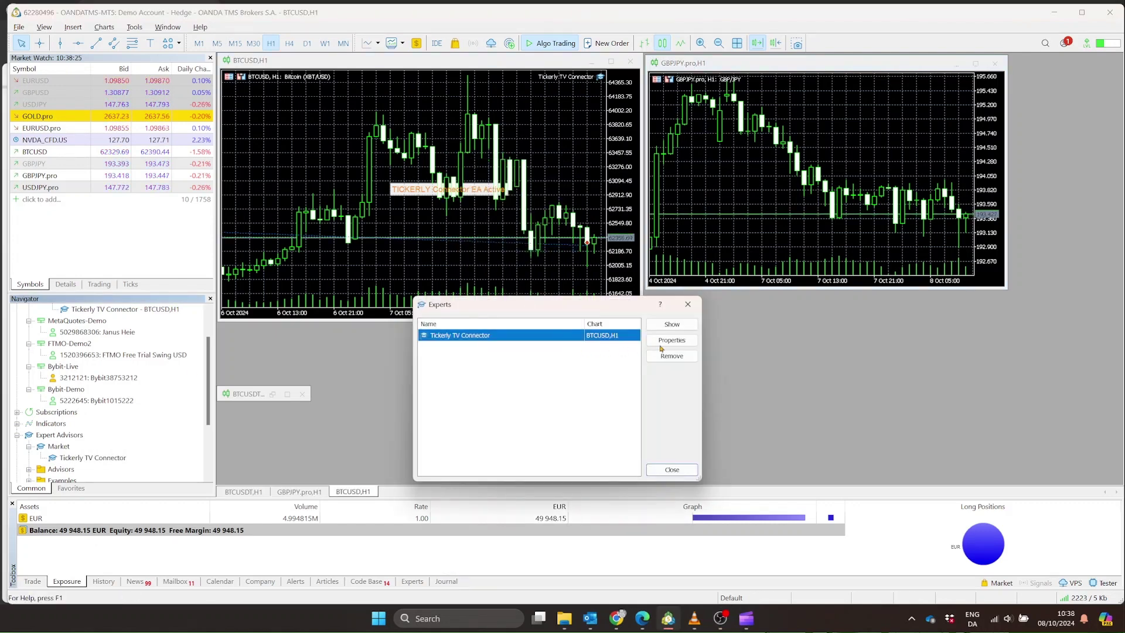
click(671, 341)
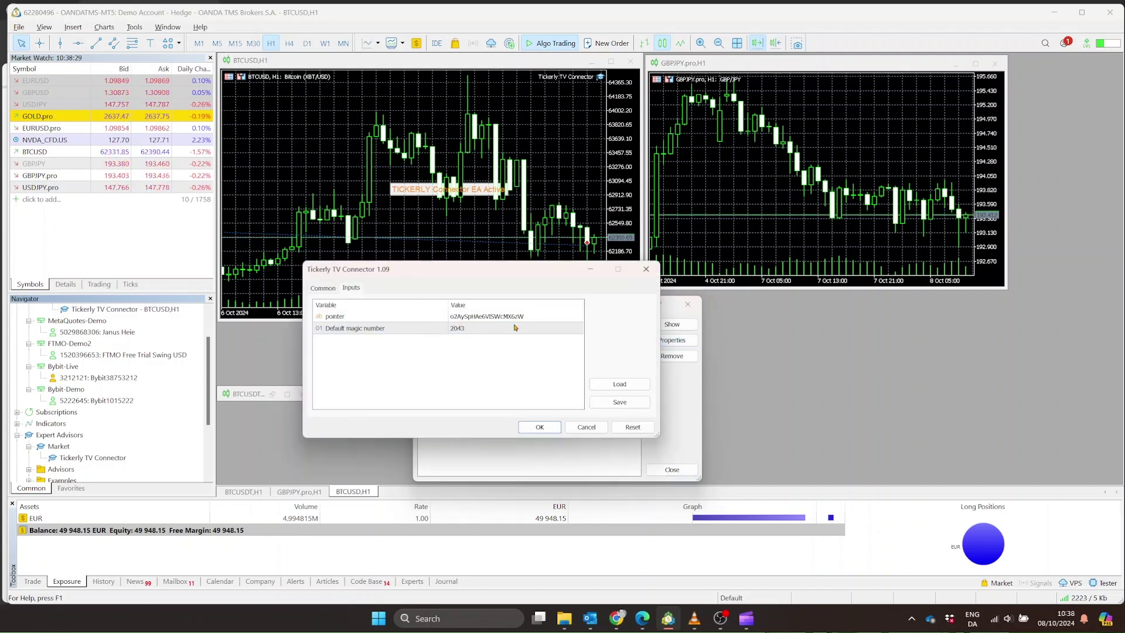
click(540, 427)
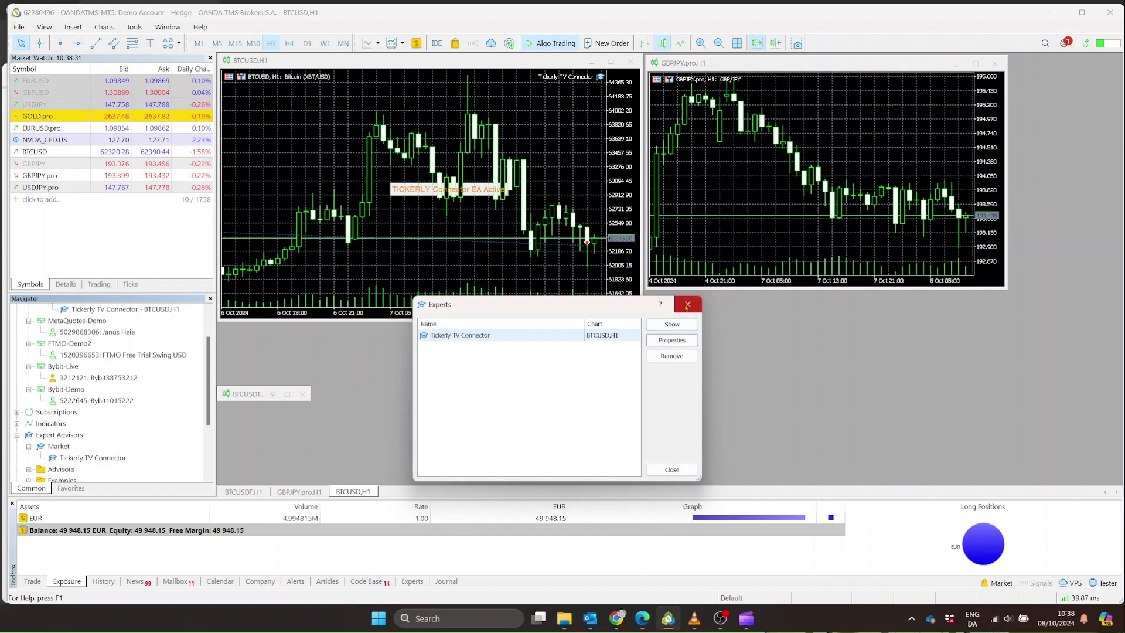
click(686, 305)
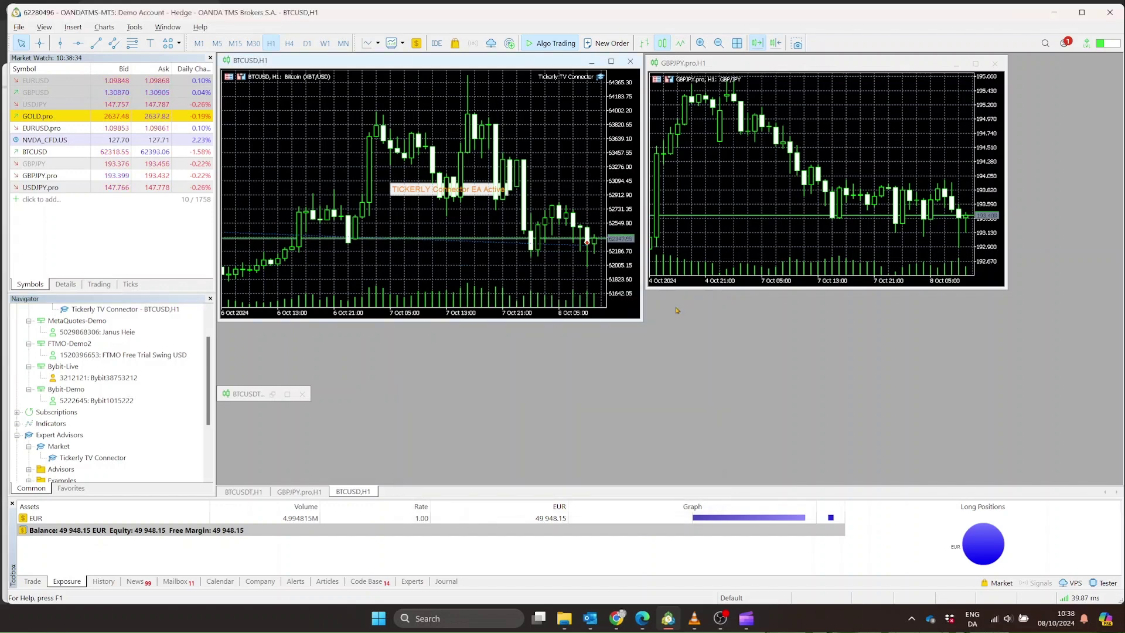
click(416, 584)
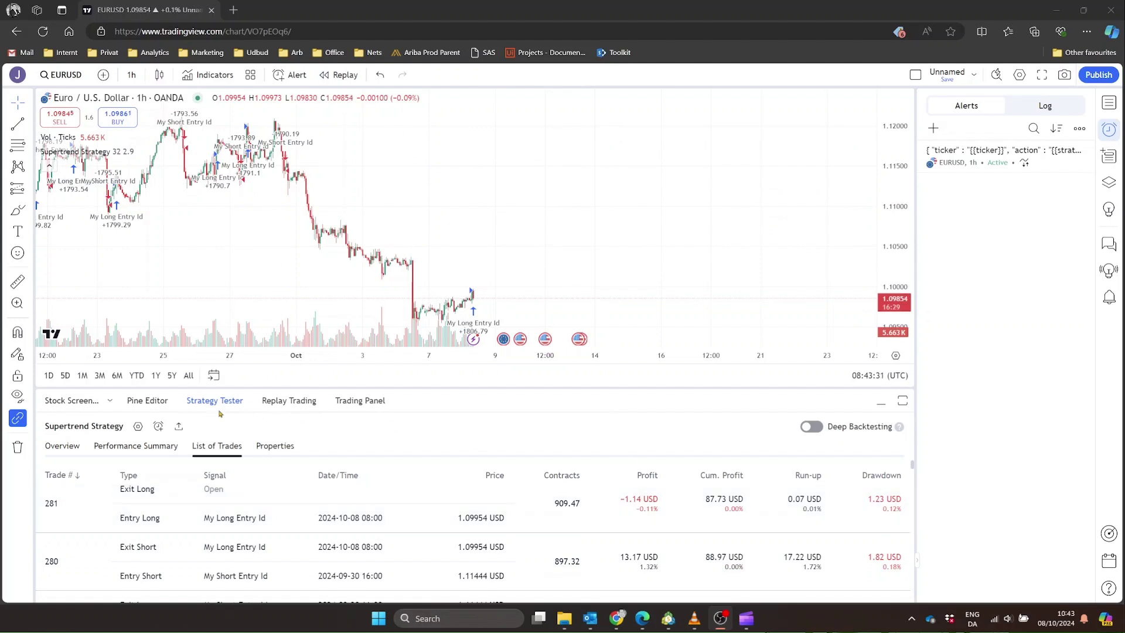
click(138, 427)
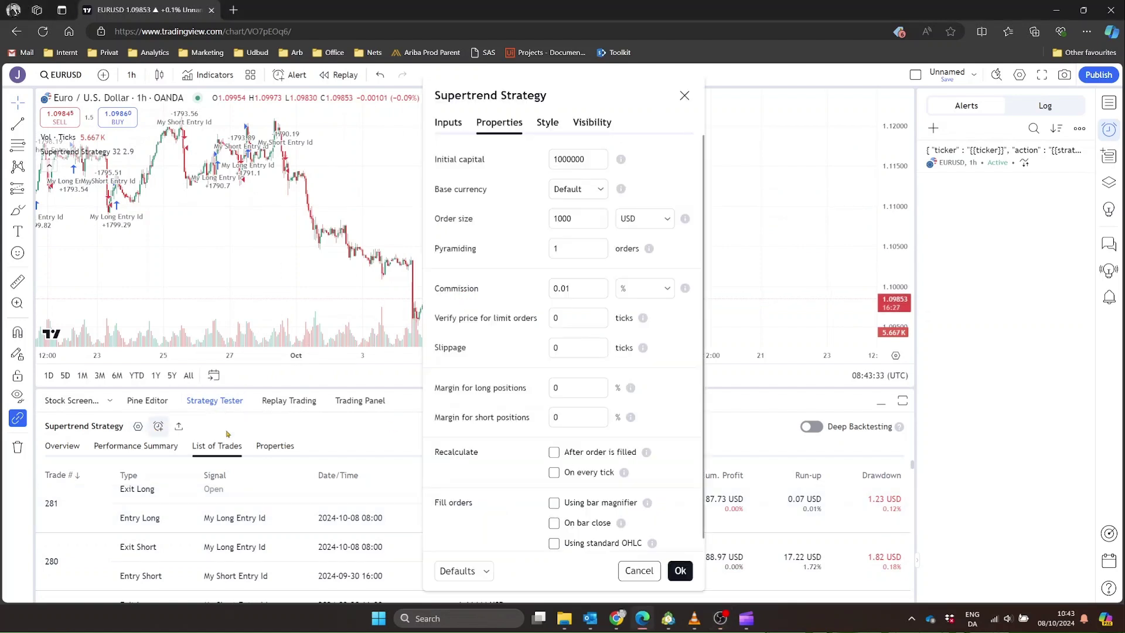
click(600, 217)
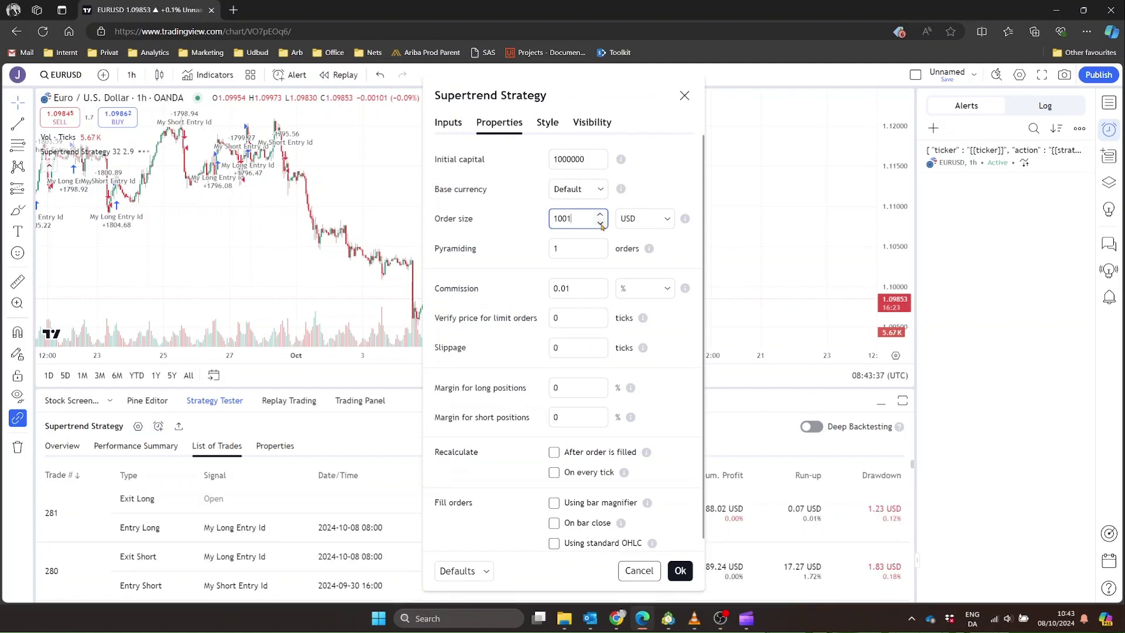
click(600, 223)
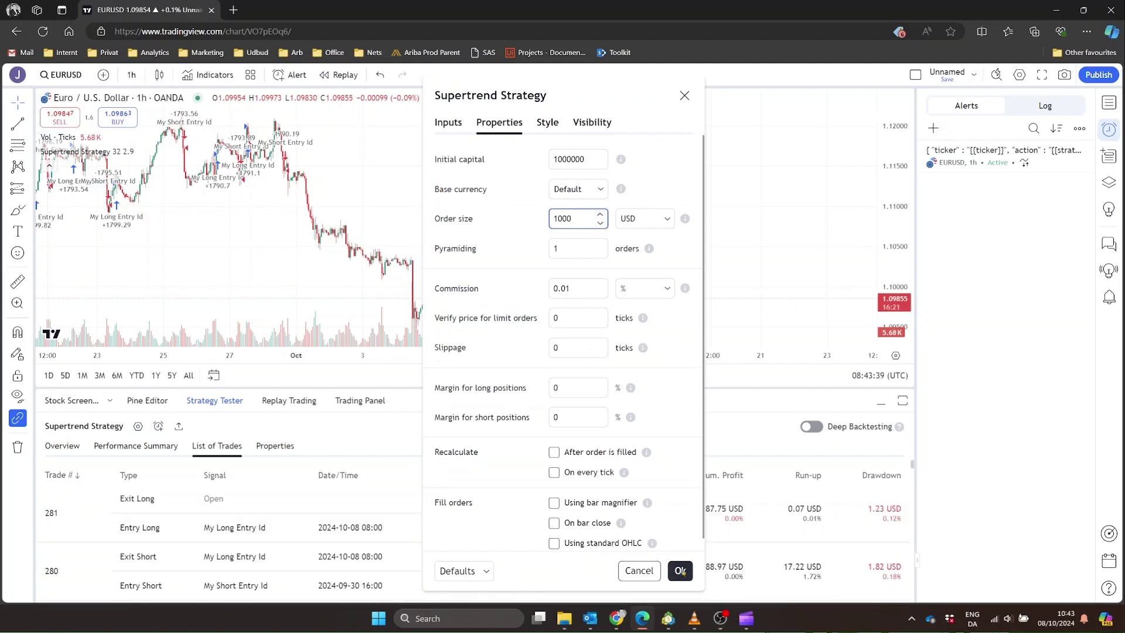
click(680, 571)
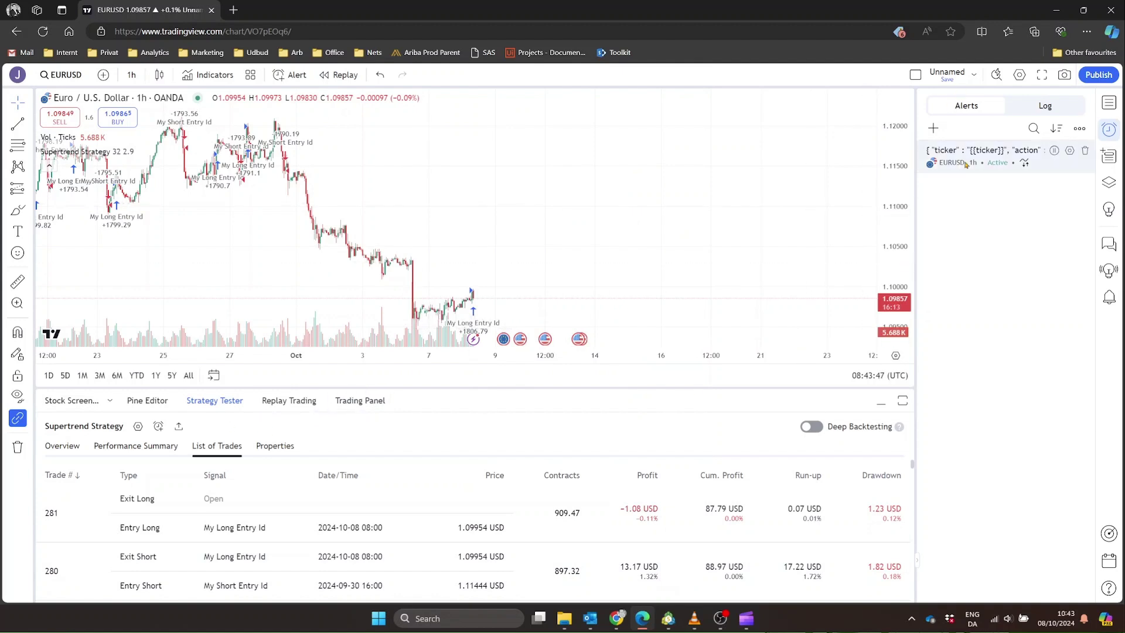
Step: Show the Under Over BB Strategy v8.3 code, with its ATR stop-loss and Bollinger Band logic, in the Pine editor
mouse_move(965, 164)
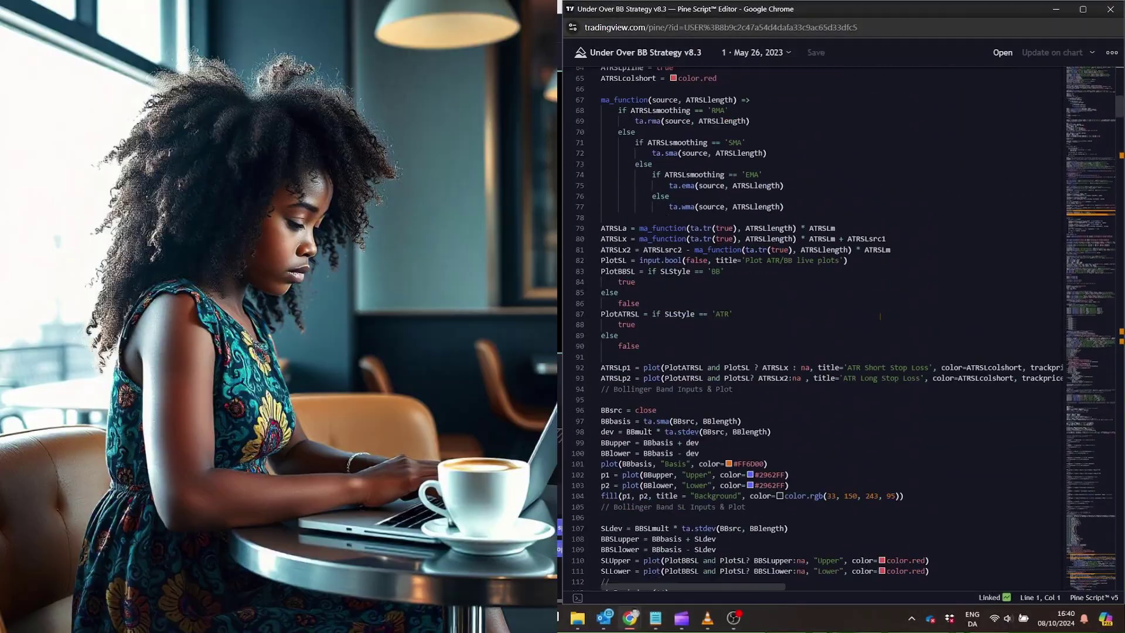
scroll(843, 328, down, 15)
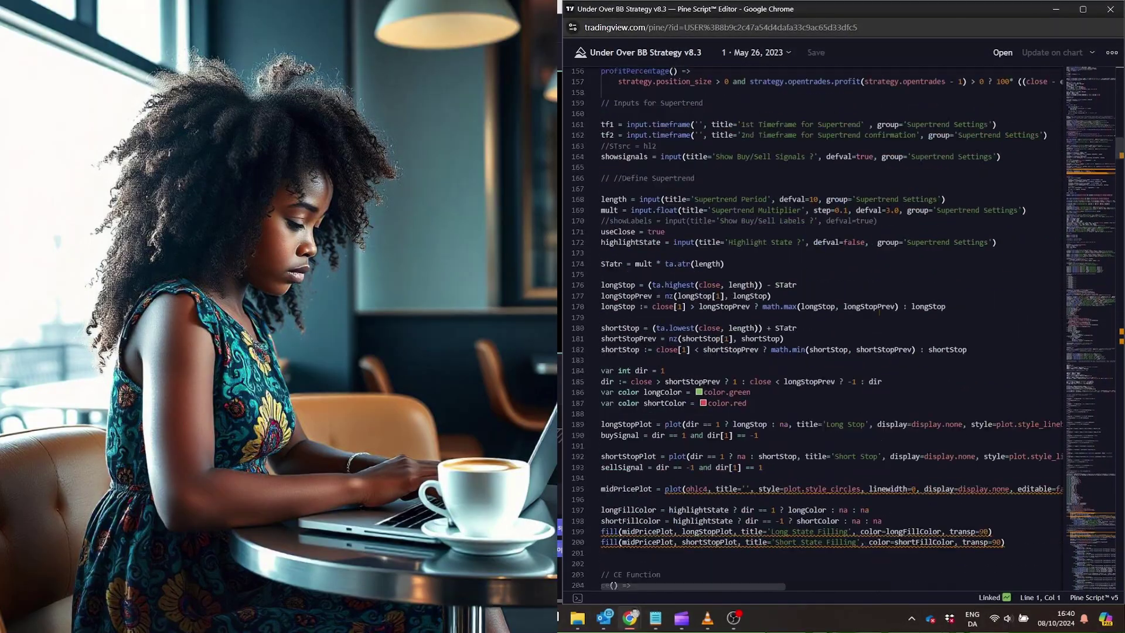
scroll(877, 305, down, 20)
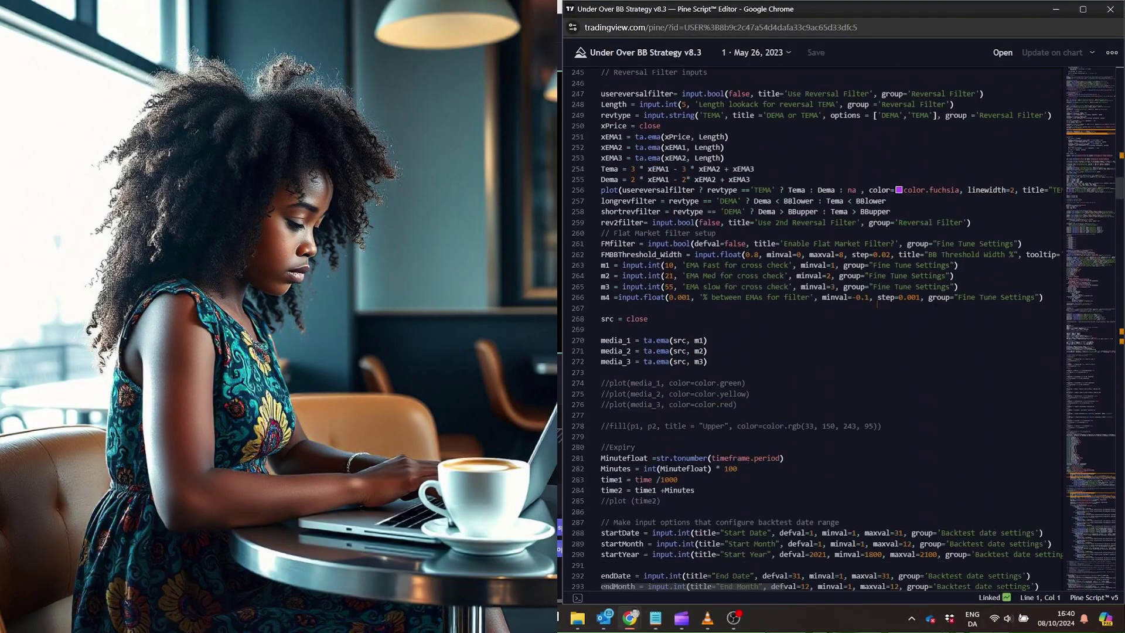
scroll(877, 300, down, 12)
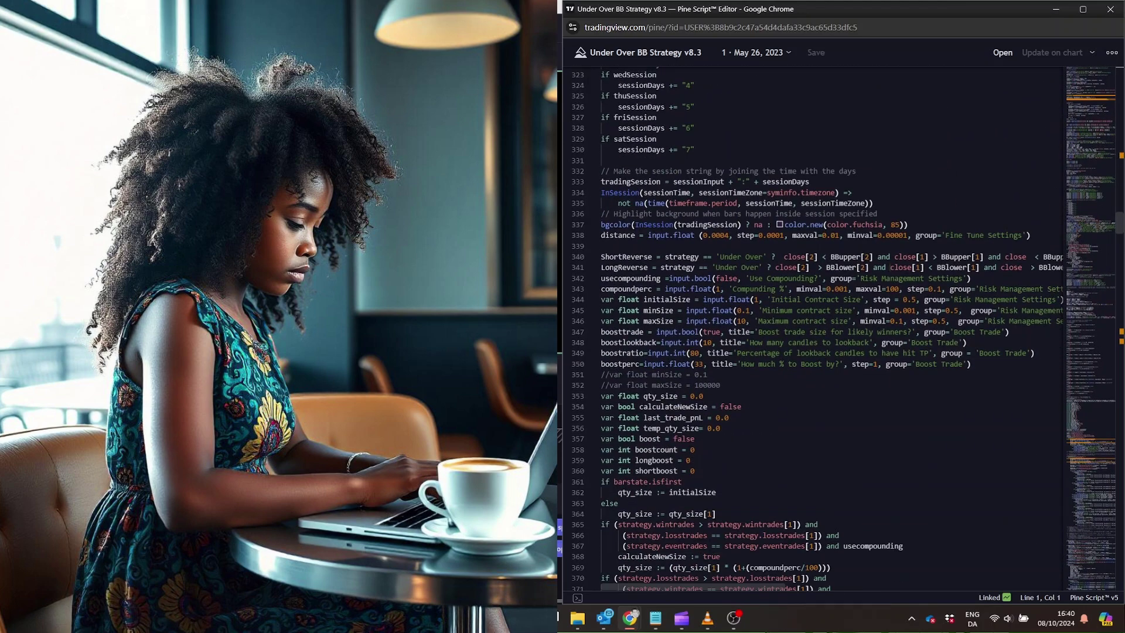
scroll(875, 257, down, 3)
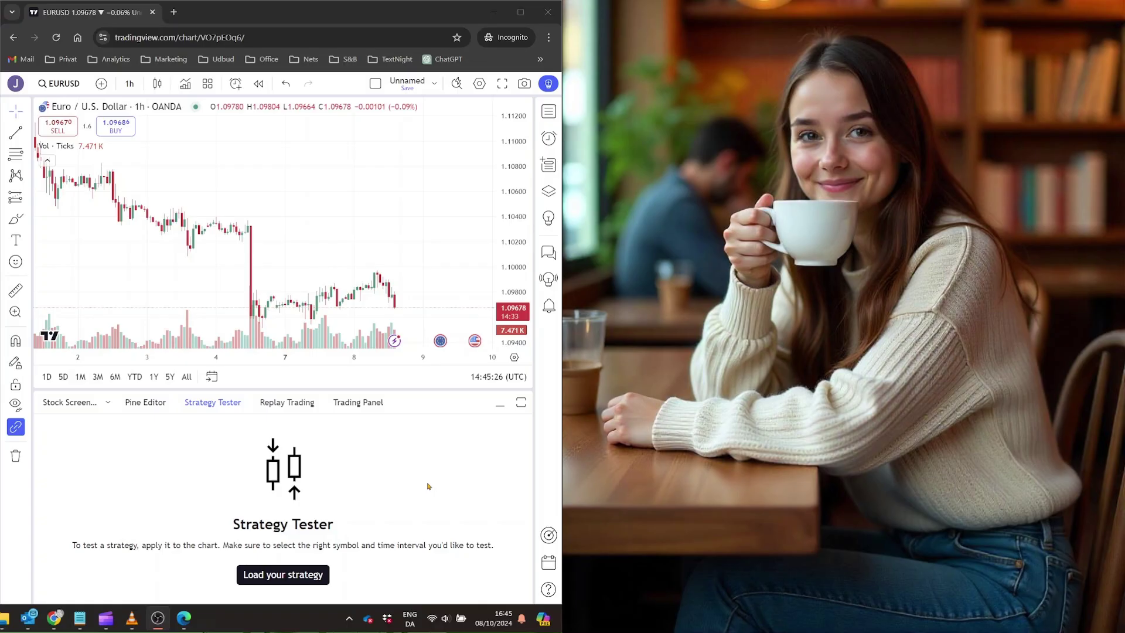
Step: Apply the Supertrend Strategy to the EURUSD 1h chart from the Strategies list
click(304, 2)
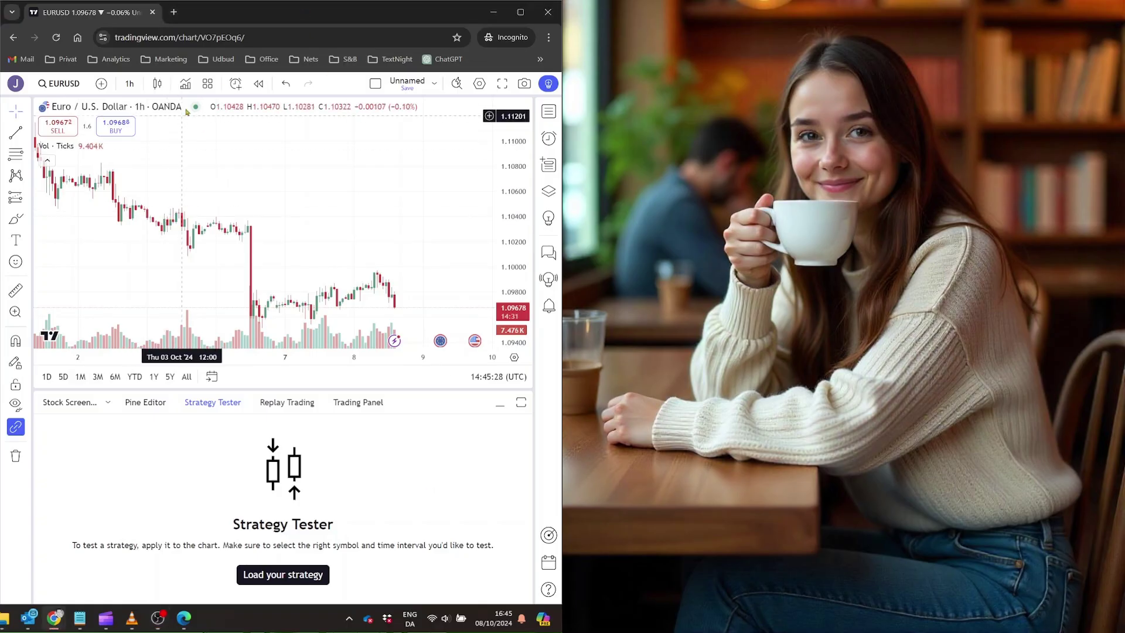
click(187, 86)
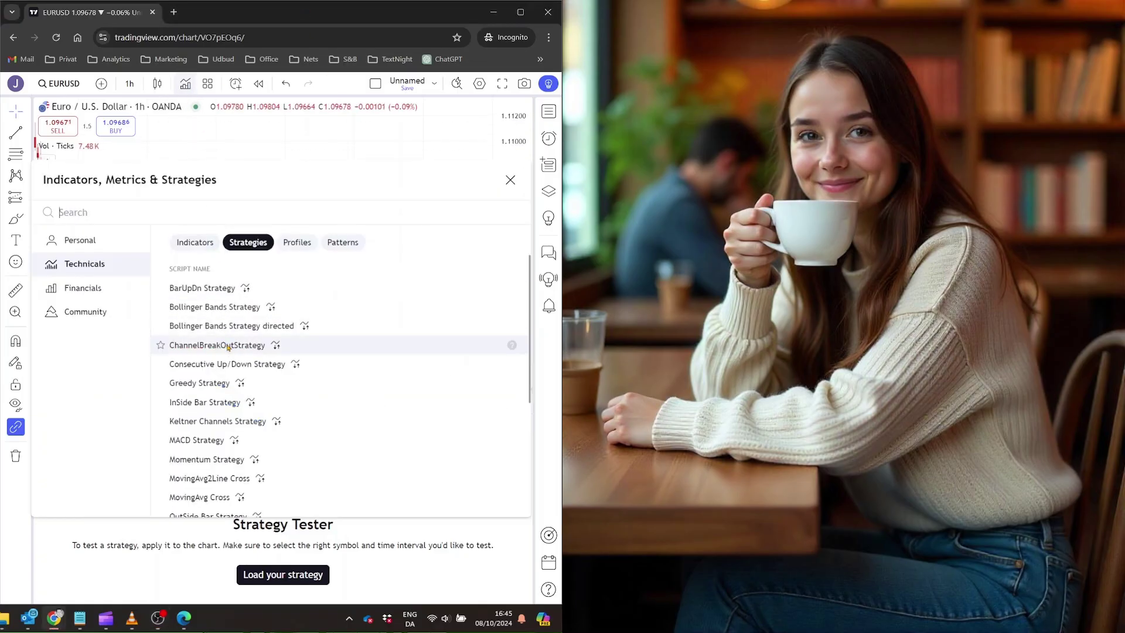
scroll(228, 328, down, 3)
scroll(226, 336, down, 2)
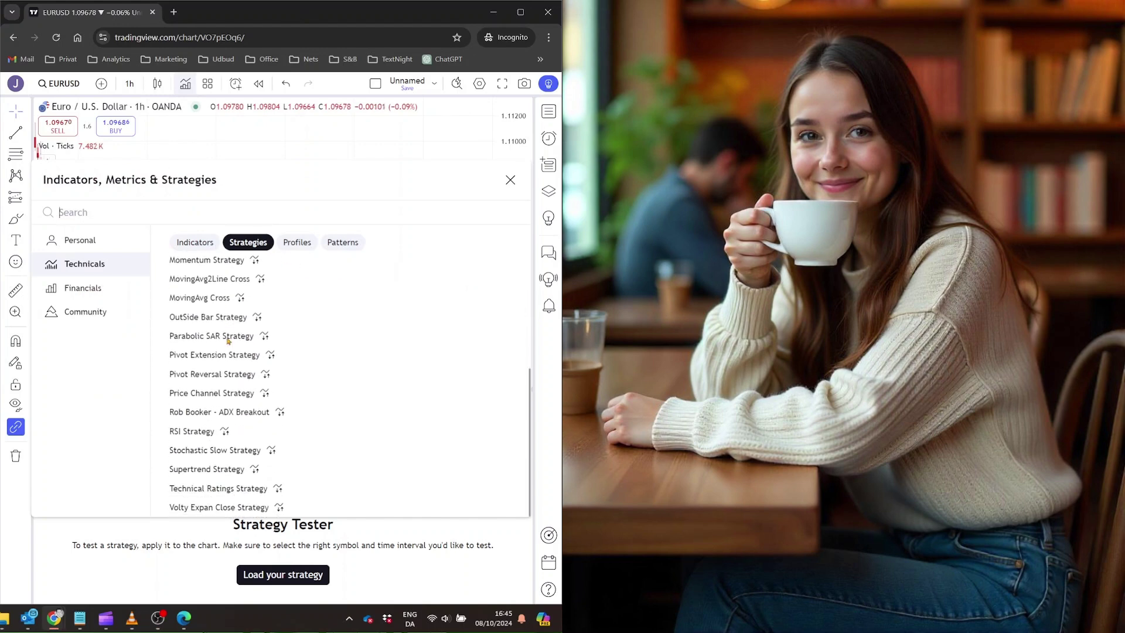
click(223, 469)
click(511, 180)
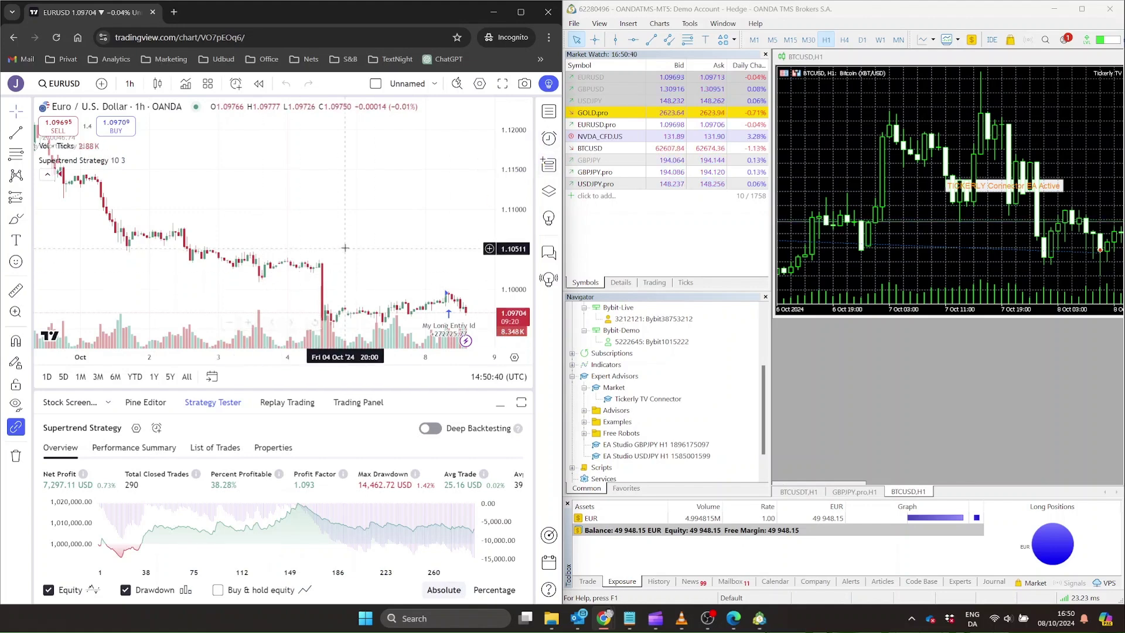
Step: Zoom out and pan the EURUSD chart to inspect the Supertrend long and short entries
scroll(344, 246, down, 5)
scroll(344, 246, left, 5)
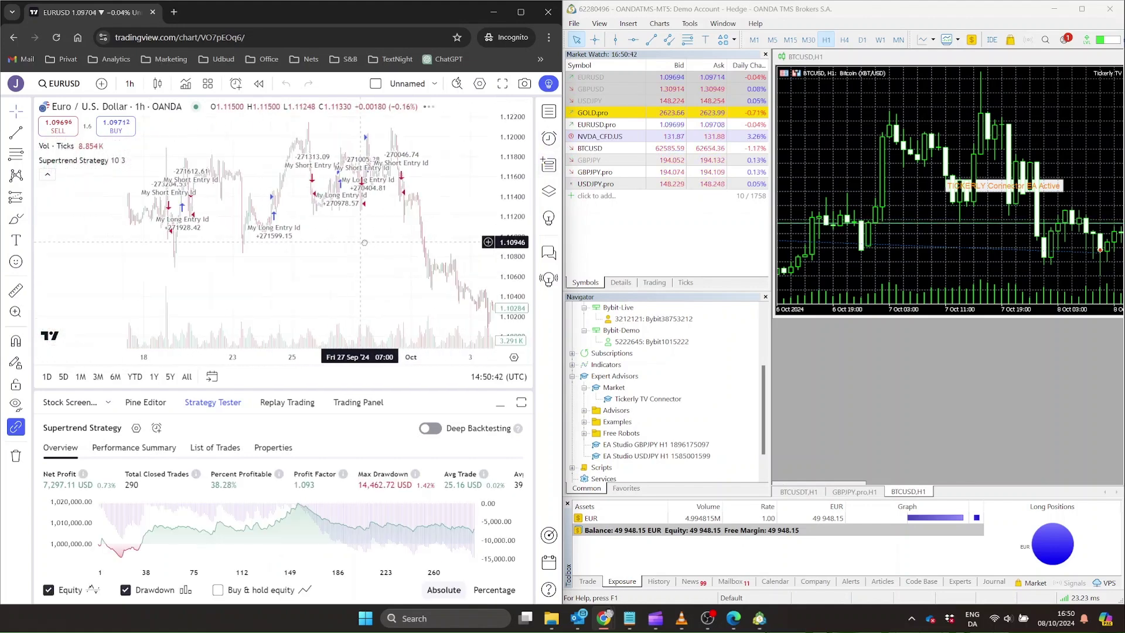
drag(398, 245, 242, 465)
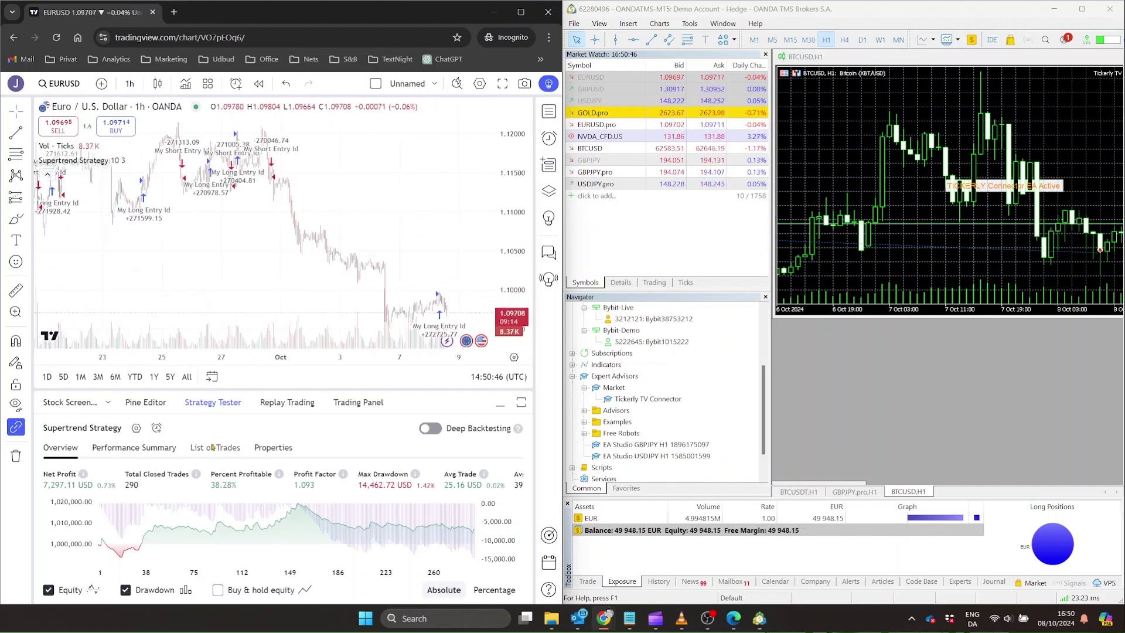